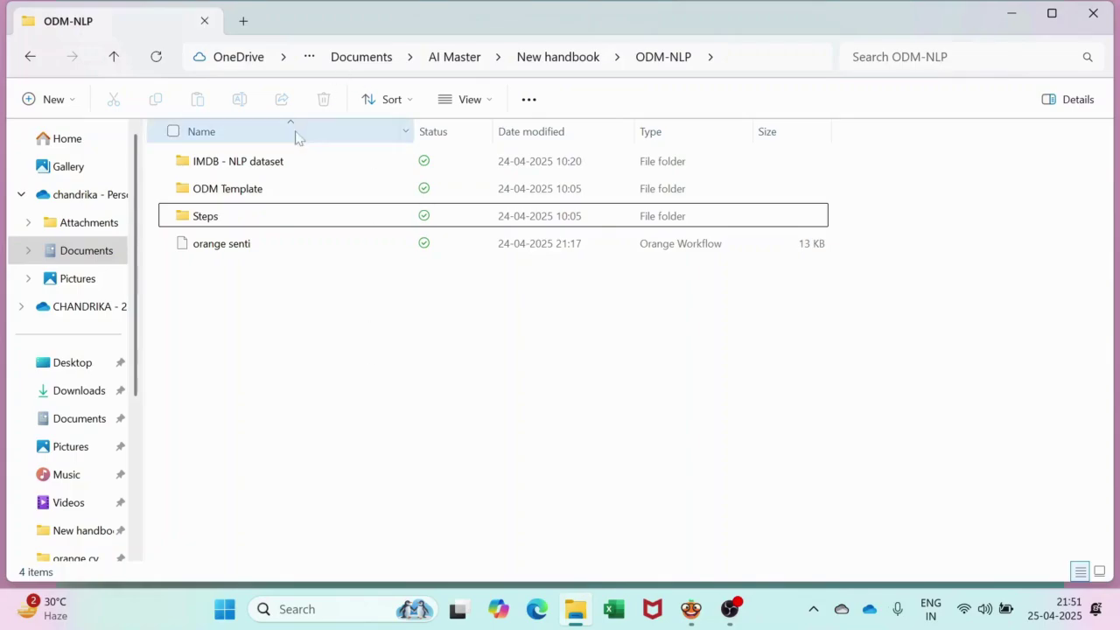
- Open the [Dataset] IMDB Dataset ODM spreadsheet from the nested IMDB - NLP dataset folders
double_click(293, 170)
double_click(293, 169)
left_click(293, 170)
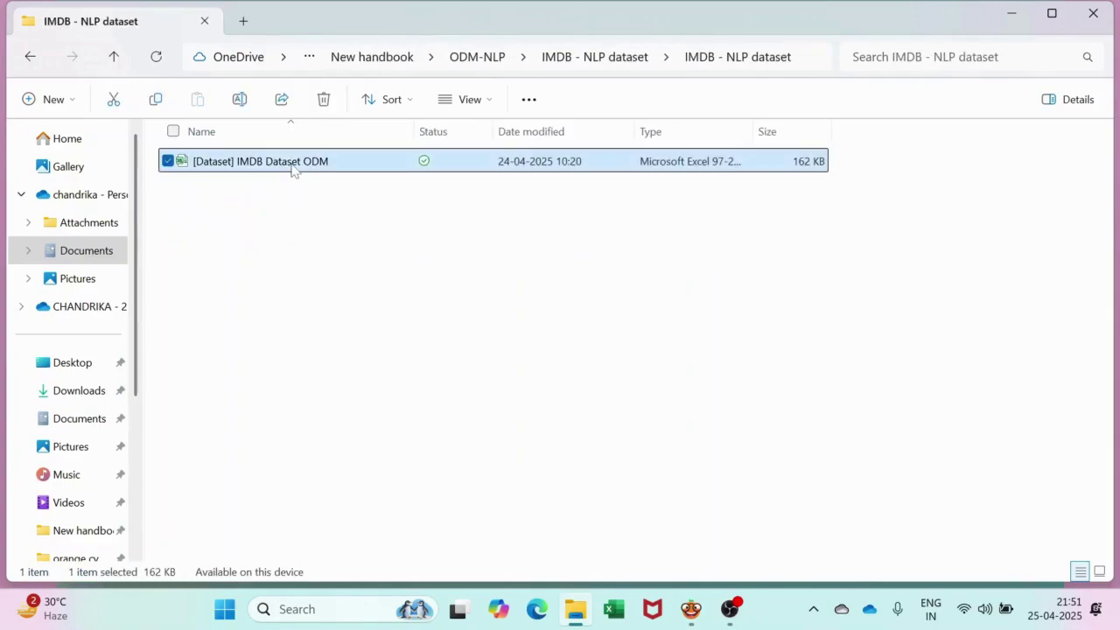
double_click(293, 170)
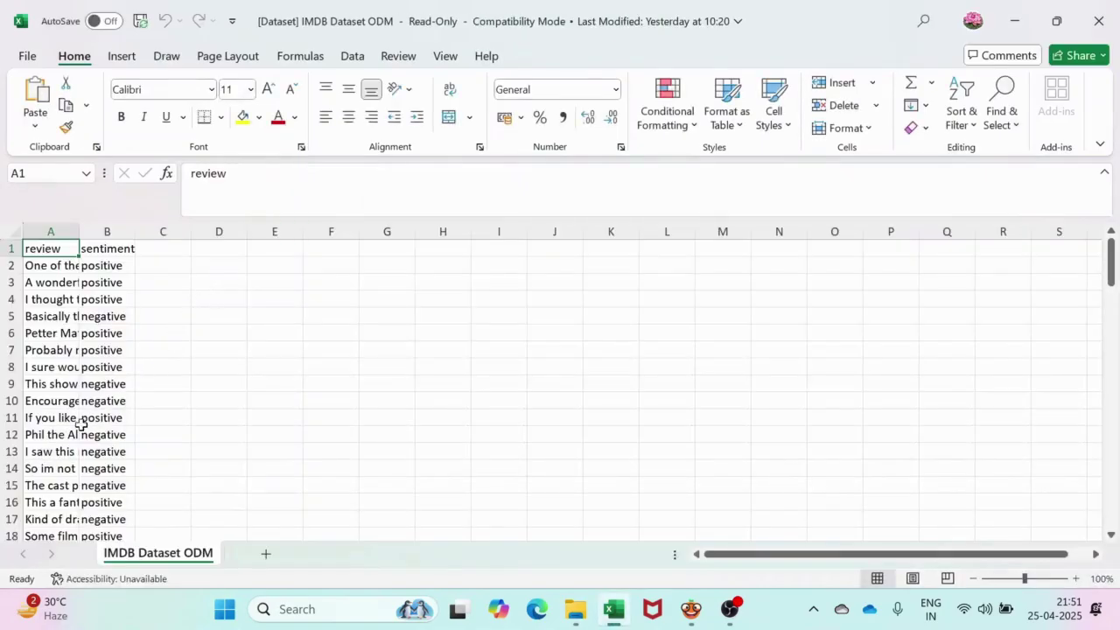
- Examine several sample reviews and their sentiment labels in the IMDB spreadsheet, and close the workbook
left_click(76, 267)
left_click(61, 382)
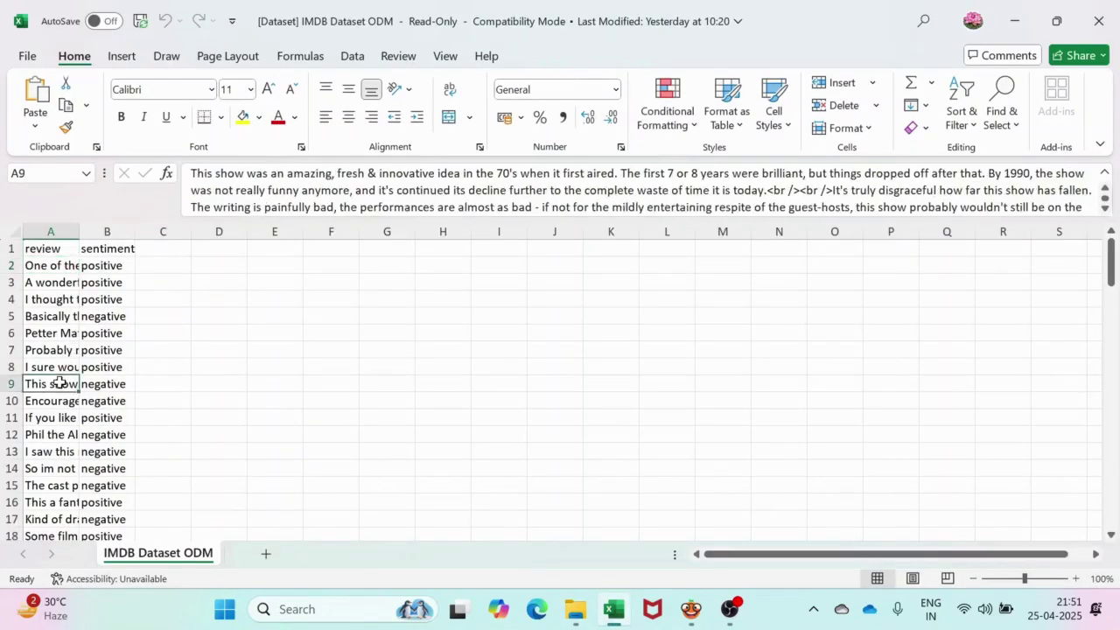
left_click(57, 466)
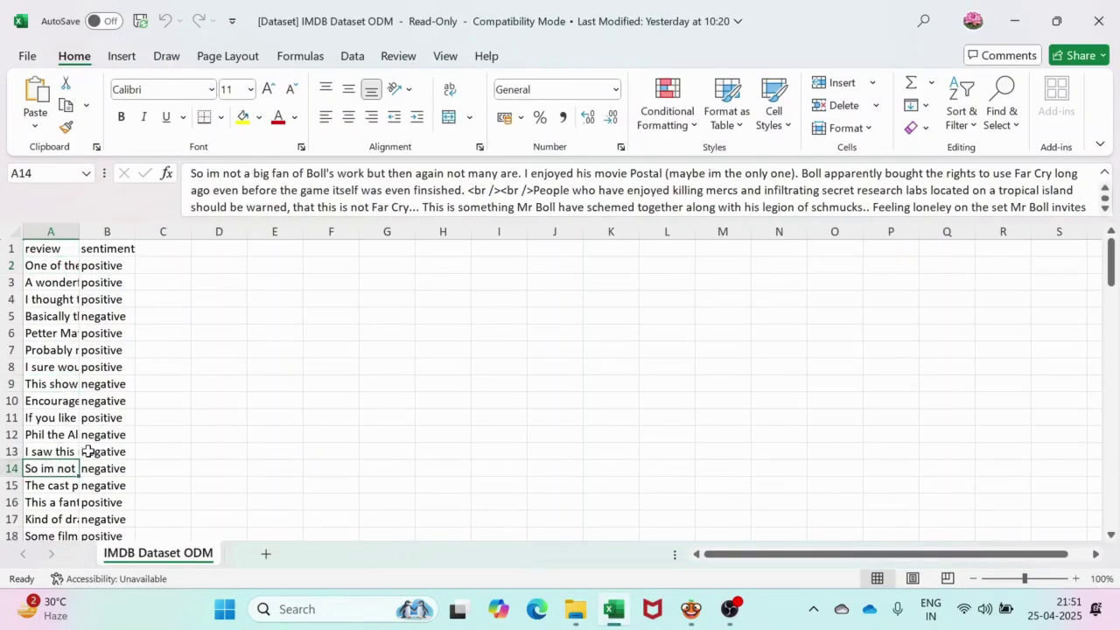
left_click(102, 280)
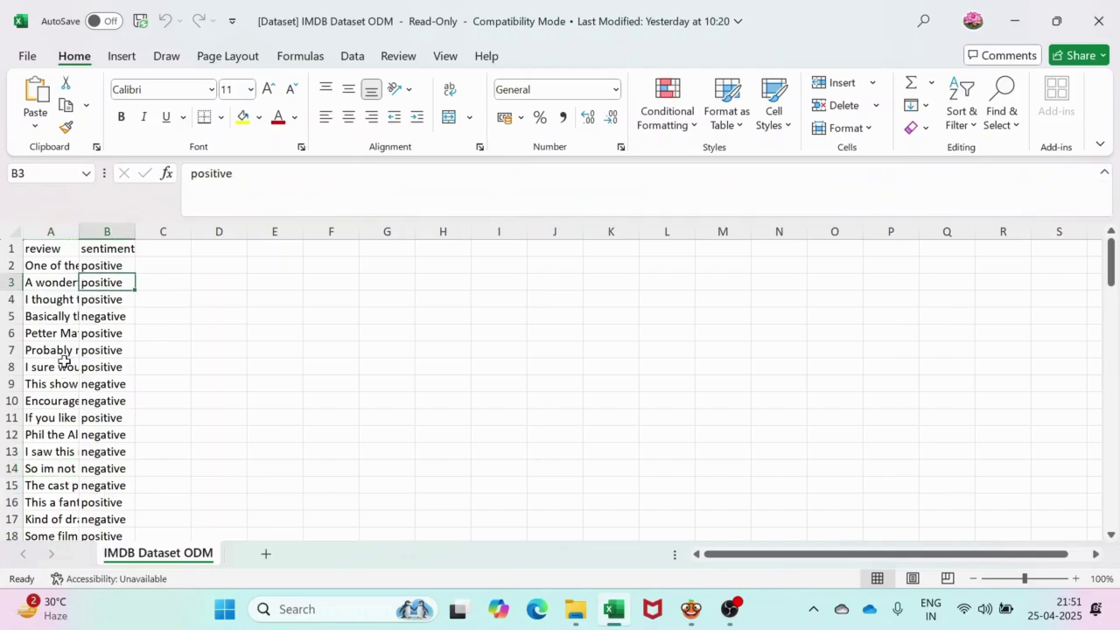
left_click_drag(719, 265, 954, 266)
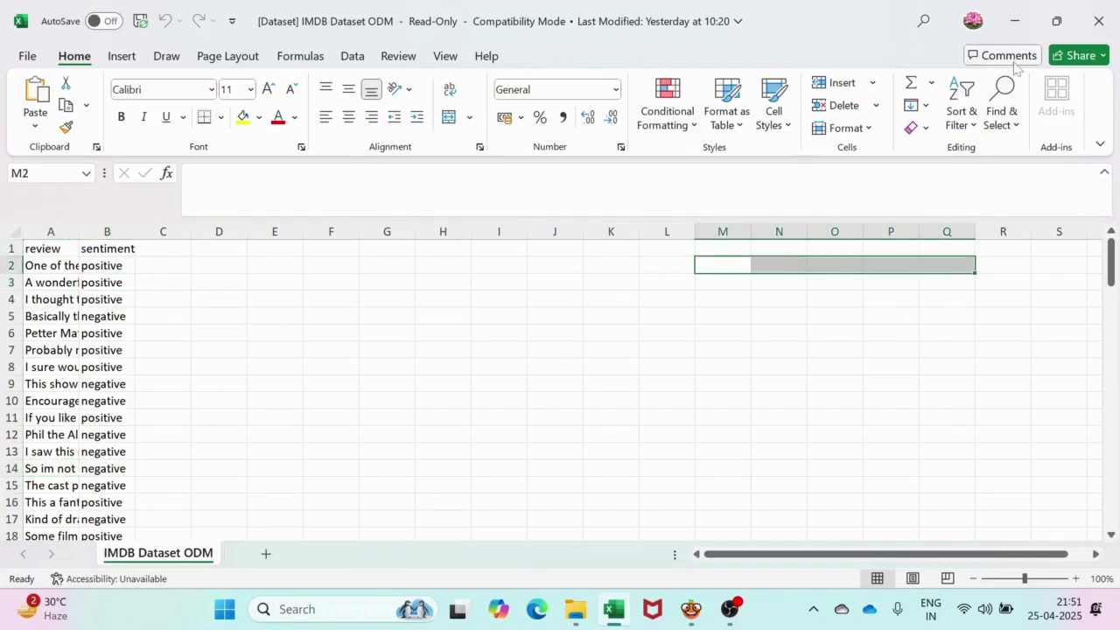
left_click(1117, 23)
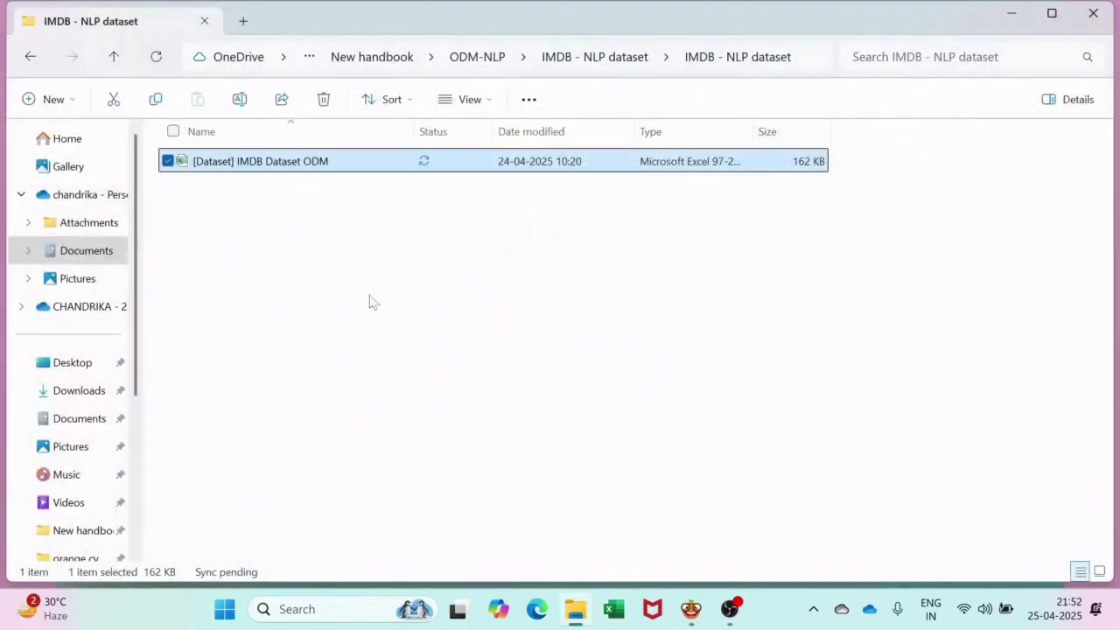
- Switch to Orange and check the Text entry in the add-on installer's list, leaving the selection as it is
left_click(600, 58)
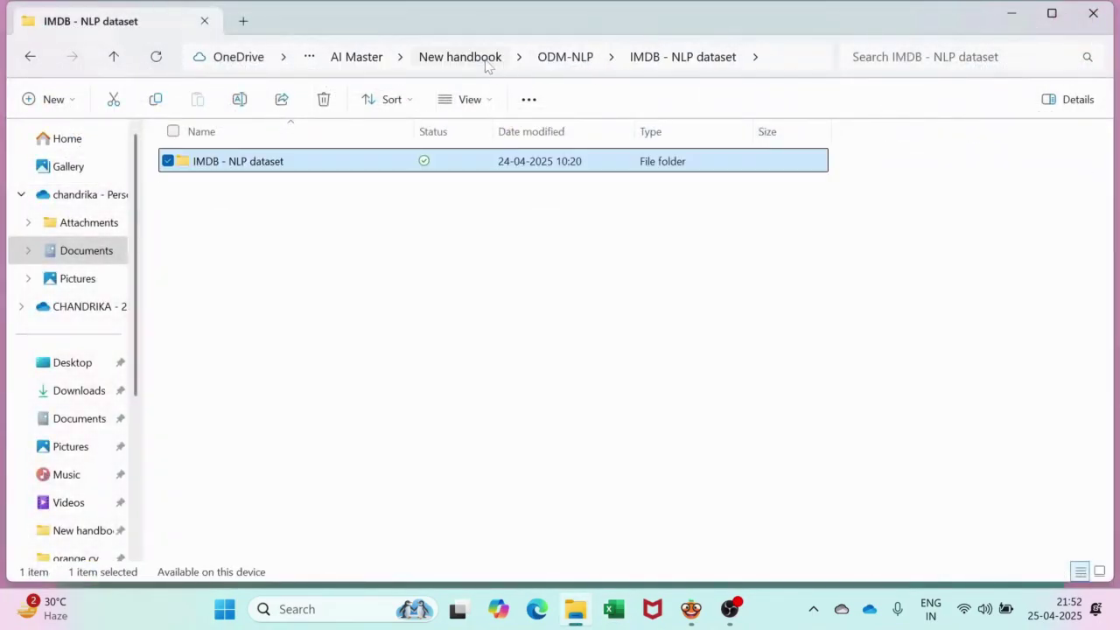
left_click(690, 610)
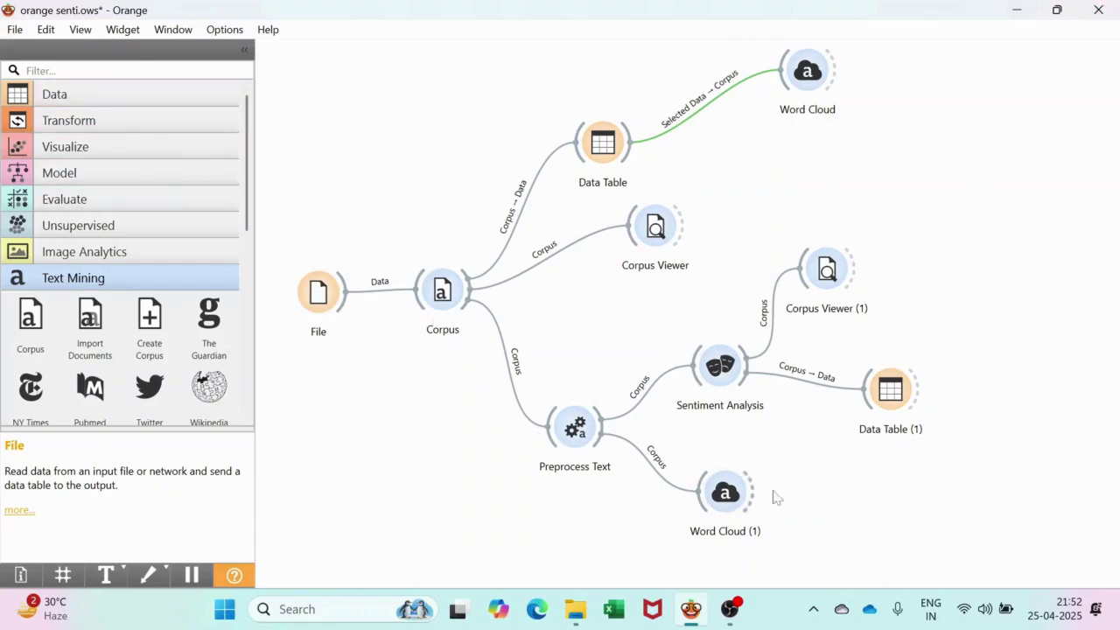
left_click(13, 33)
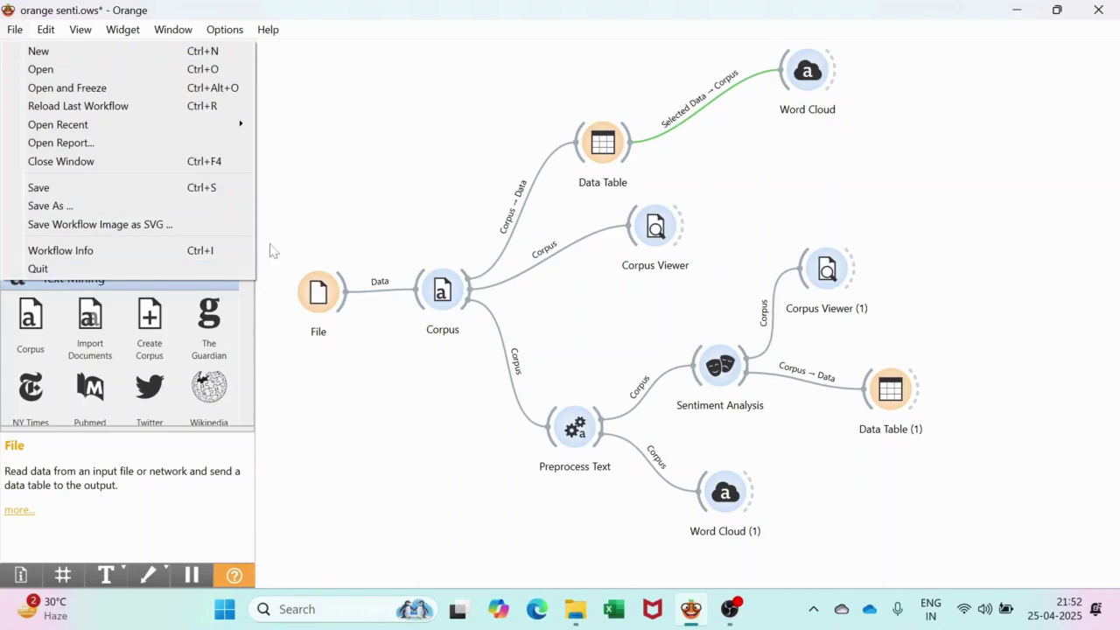
mouse_move(223, 39)
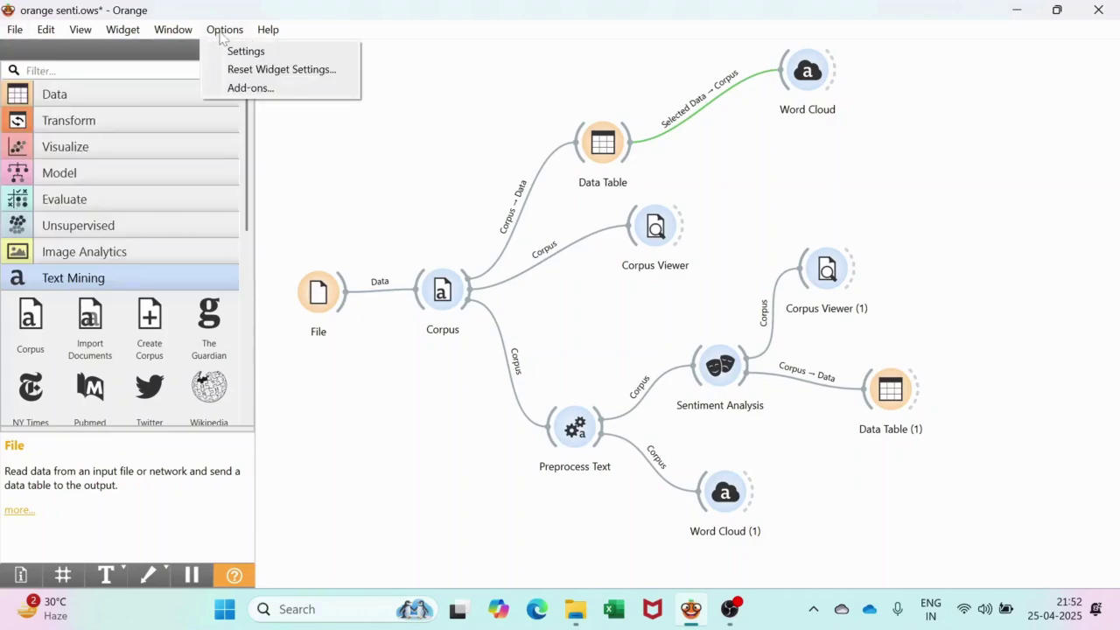
left_click(242, 88)
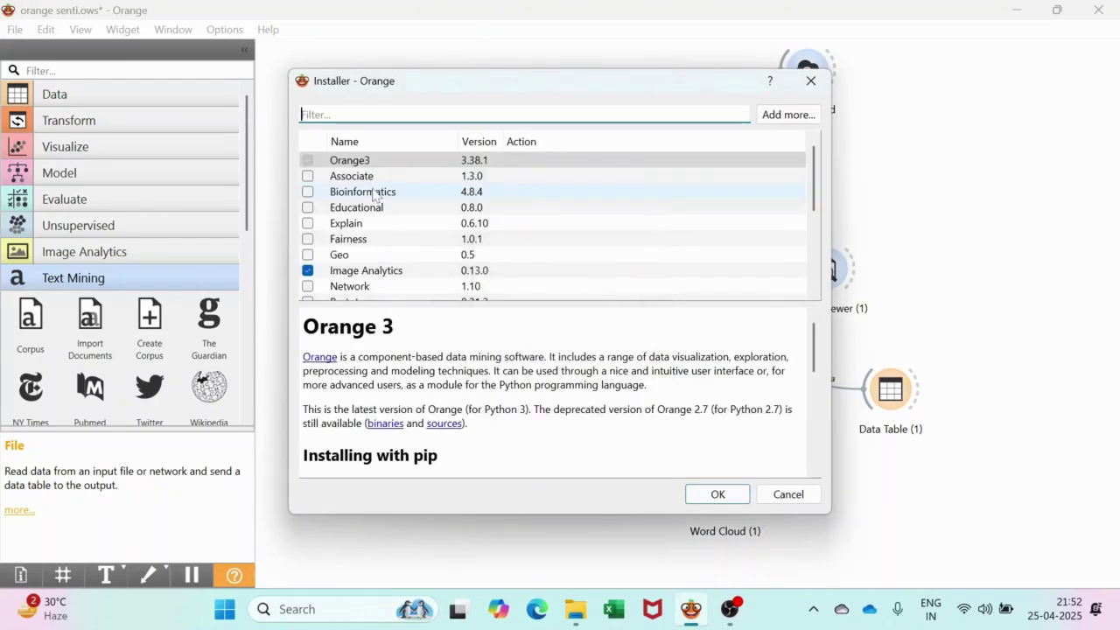
scroll(374, 194, "down", 2)
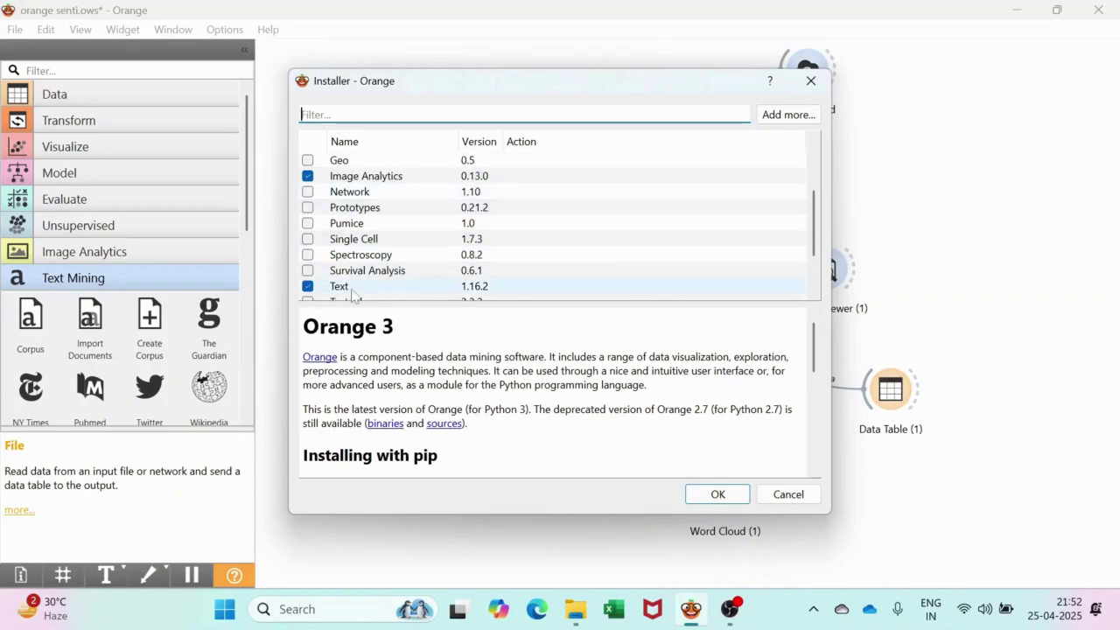
scroll(359, 256, "down", 1)
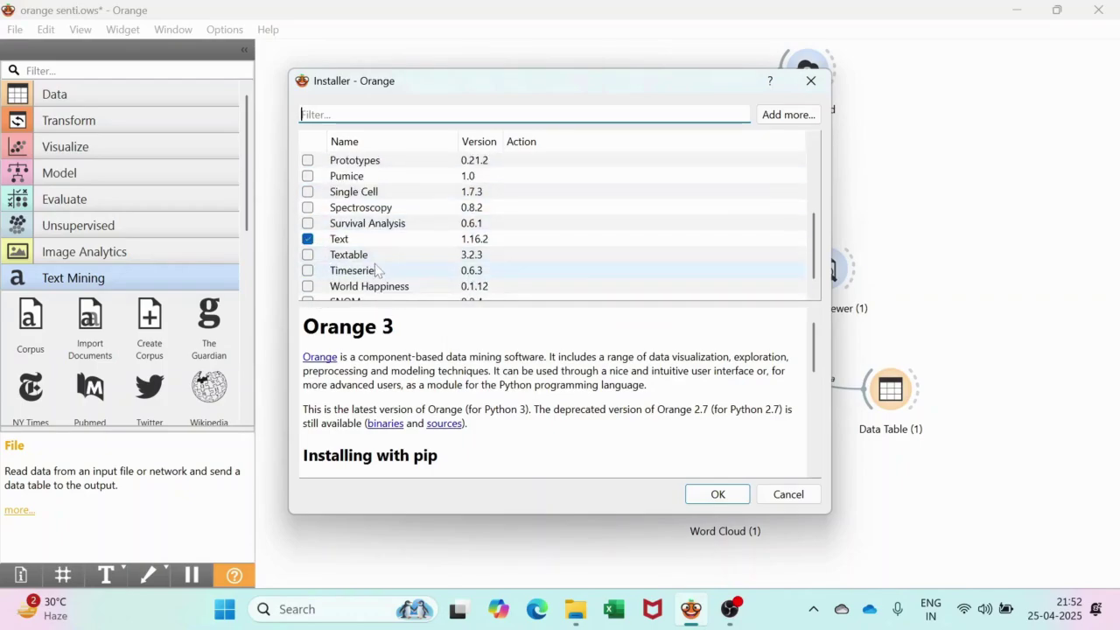
left_click(812, 81)
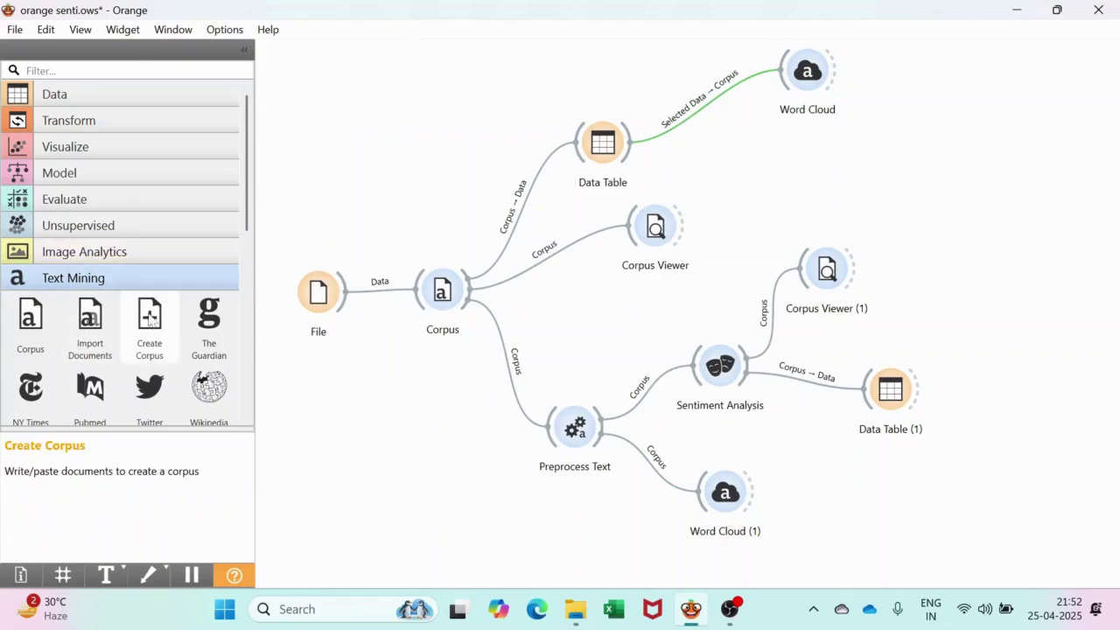
- Create a new blank workflow and glance at the orange senti workflow for reference before returning to the blank one
left_click(15, 29)
left_click(38, 51)
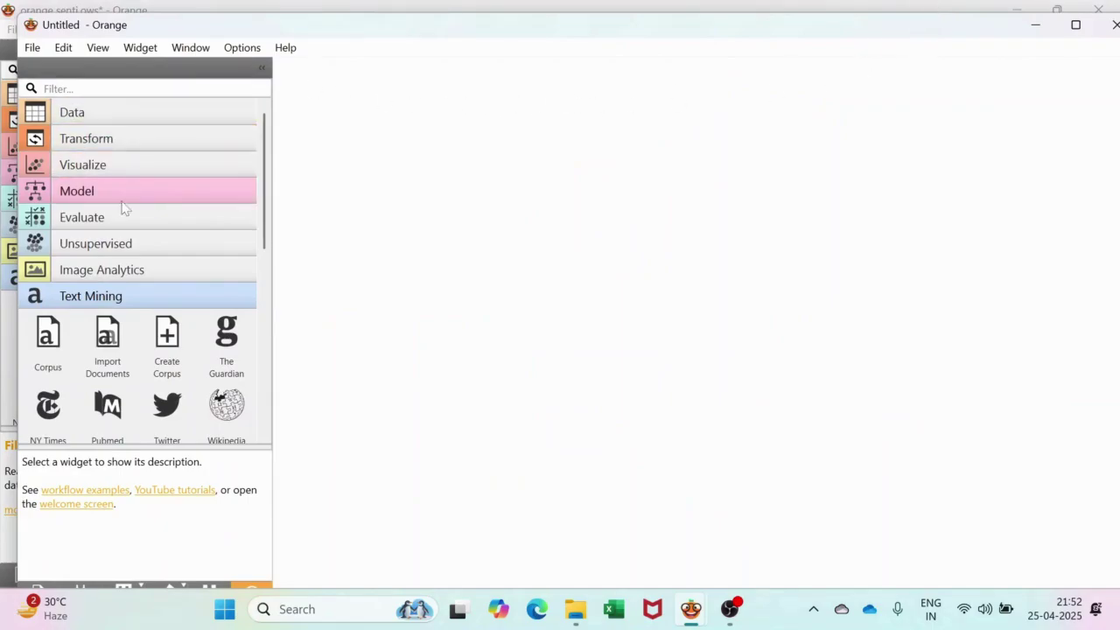
mouse_move(691, 609)
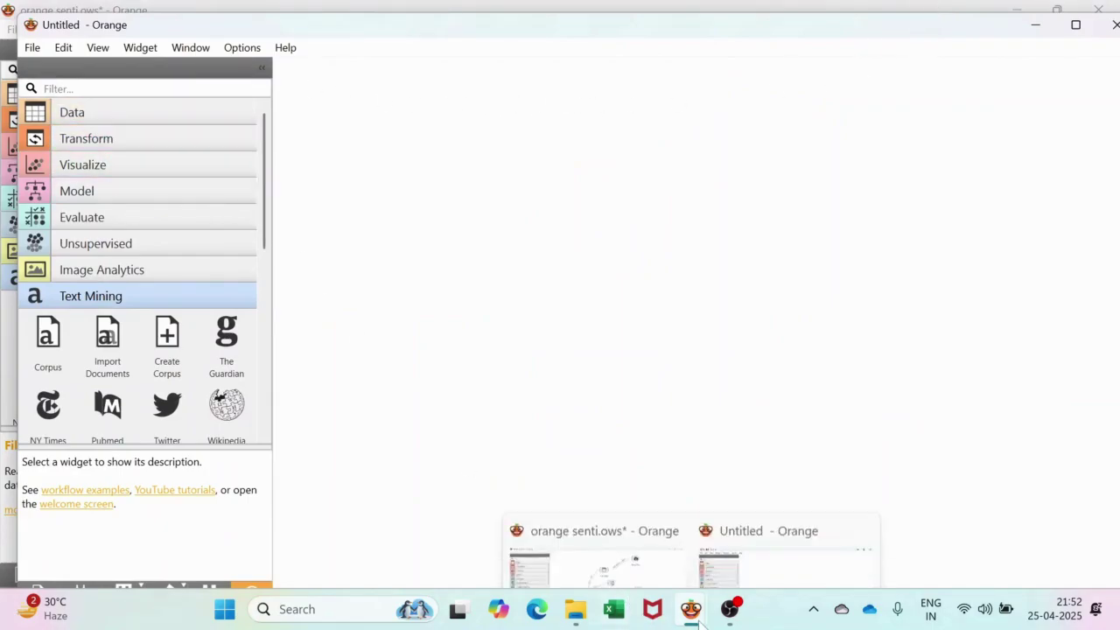
left_click(638, 547)
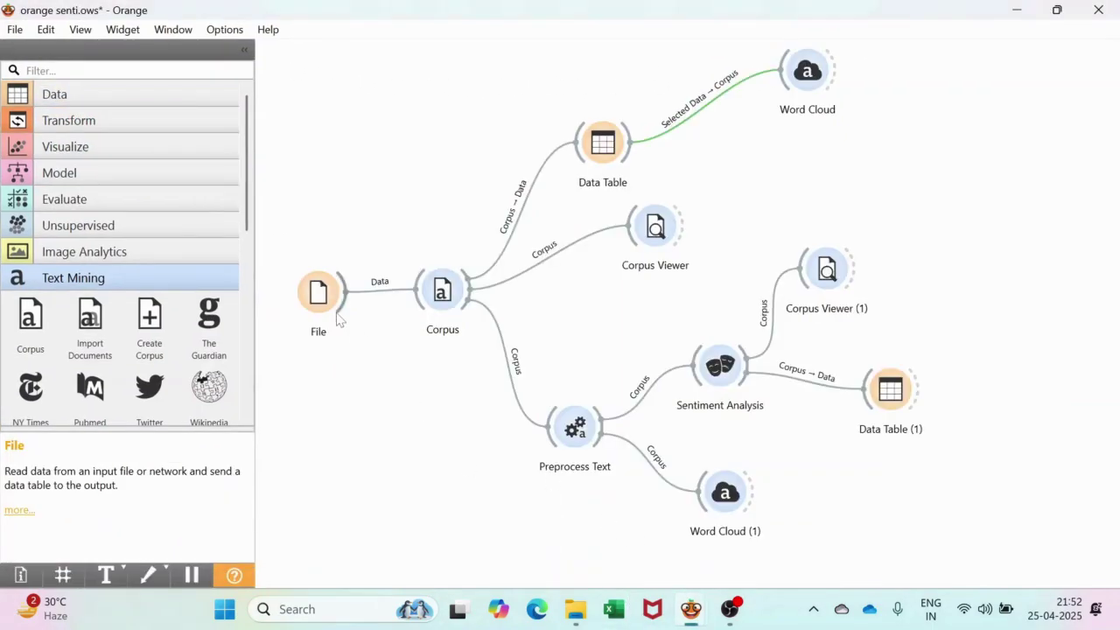
mouse_move(691, 607)
left_click(750, 502)
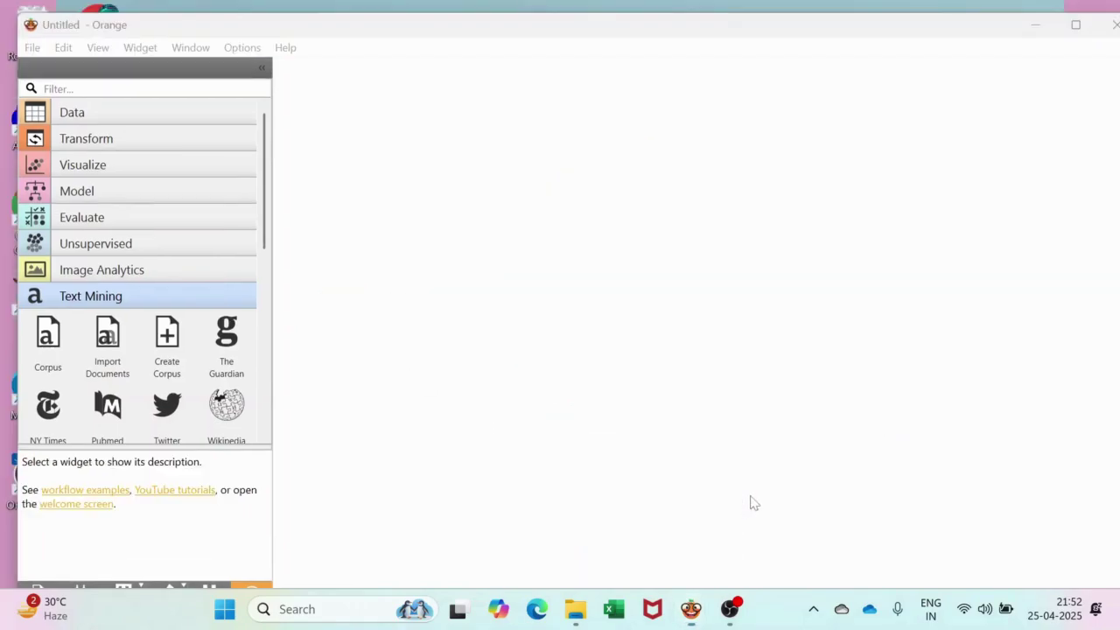
- Add a File widget to the empty canvas and open its settings
left_click(107, 115)
left_click_drag(49, 151, 366, 249)
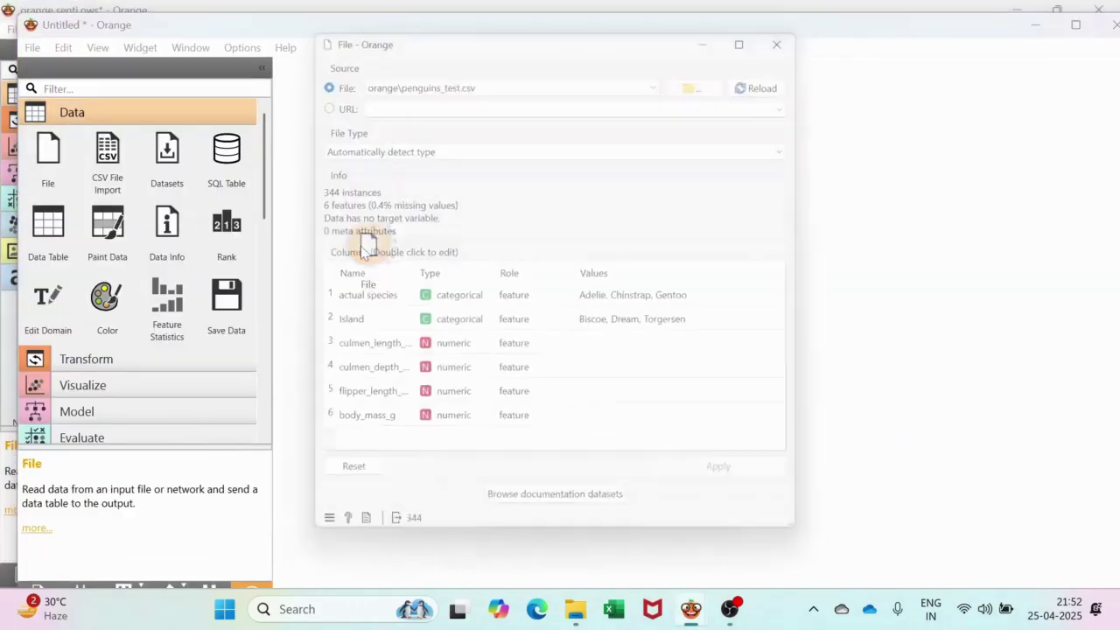
double_click(366, 249)
- Load [Dataset] IMDB Dataset ODM from the ODM-NLP folder's IMDB - NLP dataset subfolders into the File widget and close its settings
left_click(710, 72)
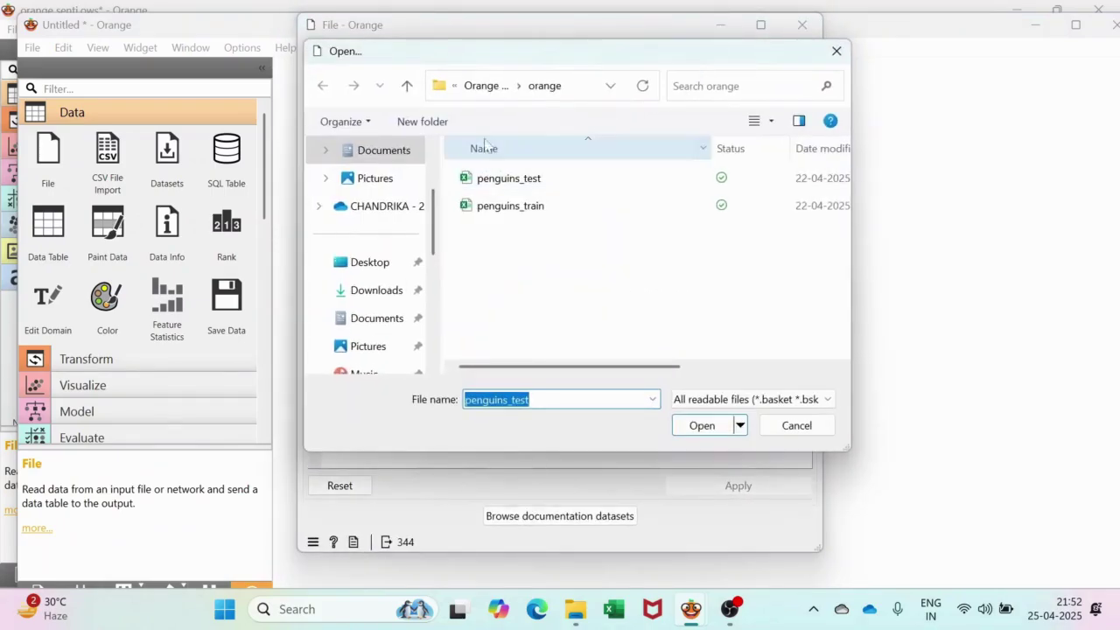
left_click(485, 85)
left_click(479, 86)
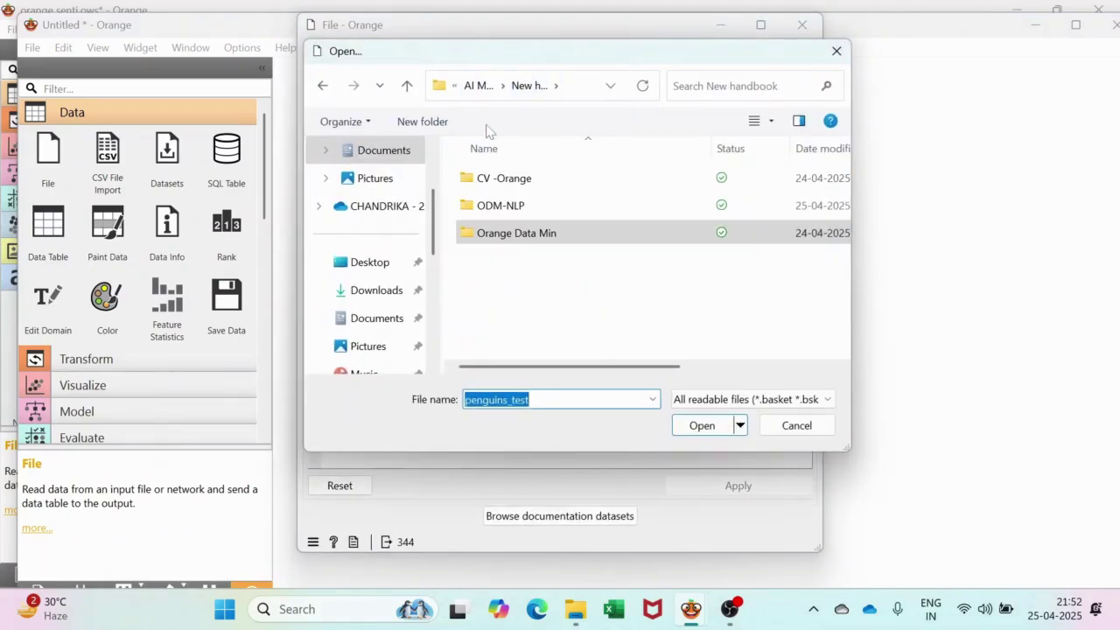
left_click(508, 210)
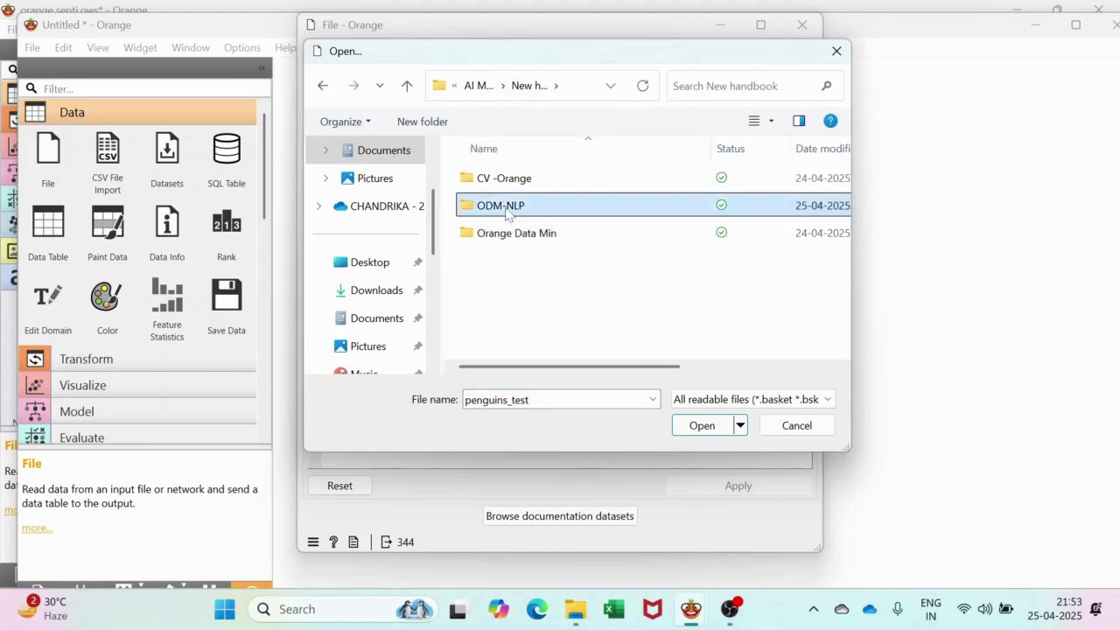
double_click(508, 210)
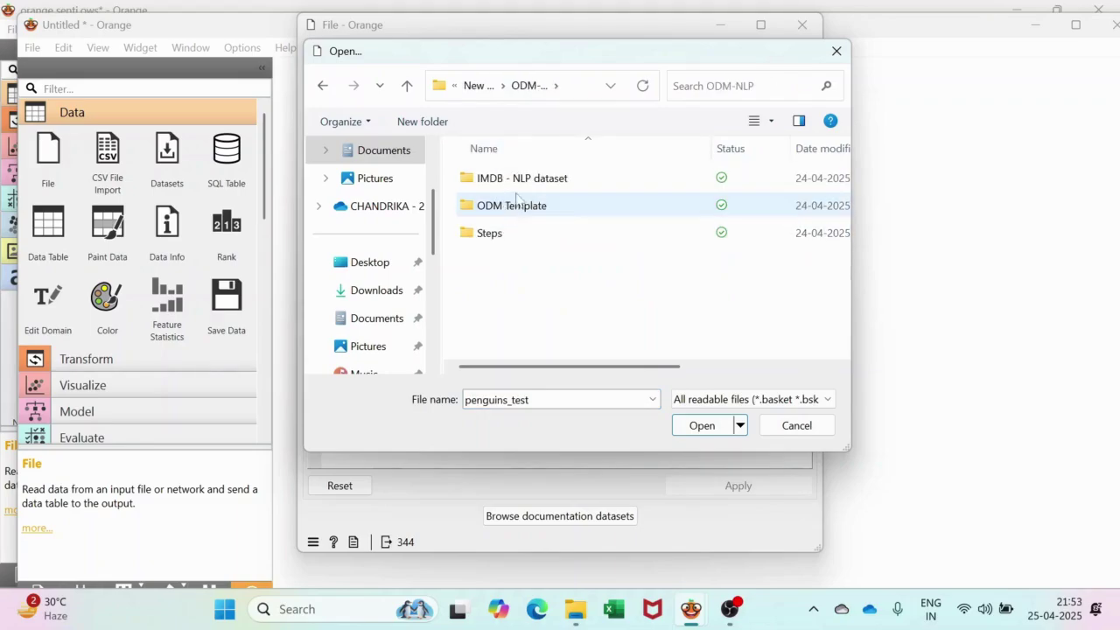
double_click(518, 183)
double_click(522, 182)
left_click(520, 182)
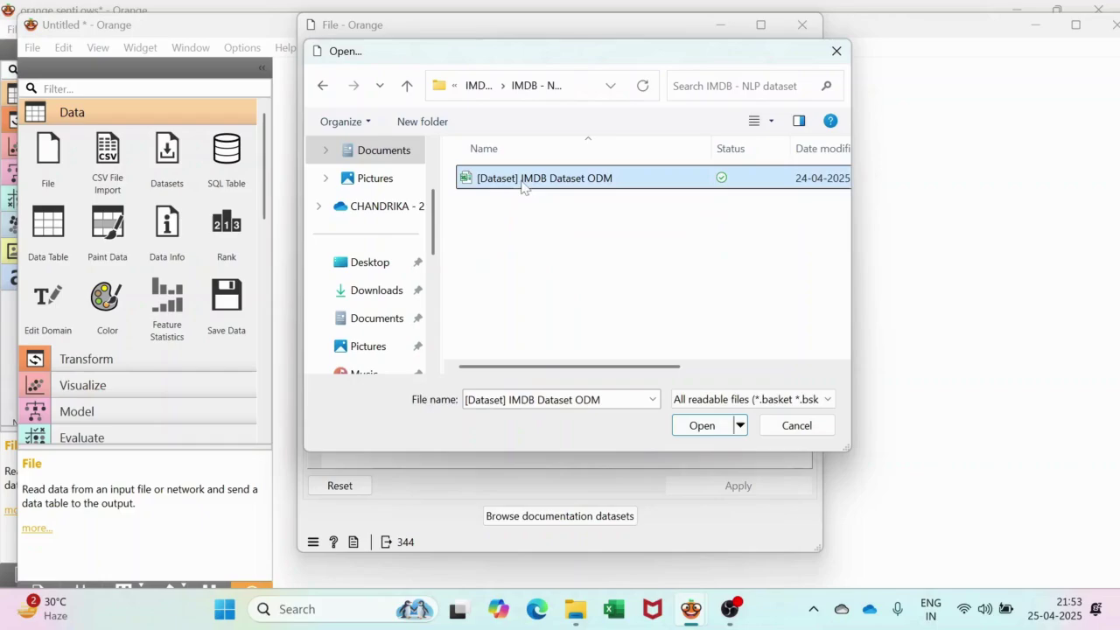
left_click(702, 425)
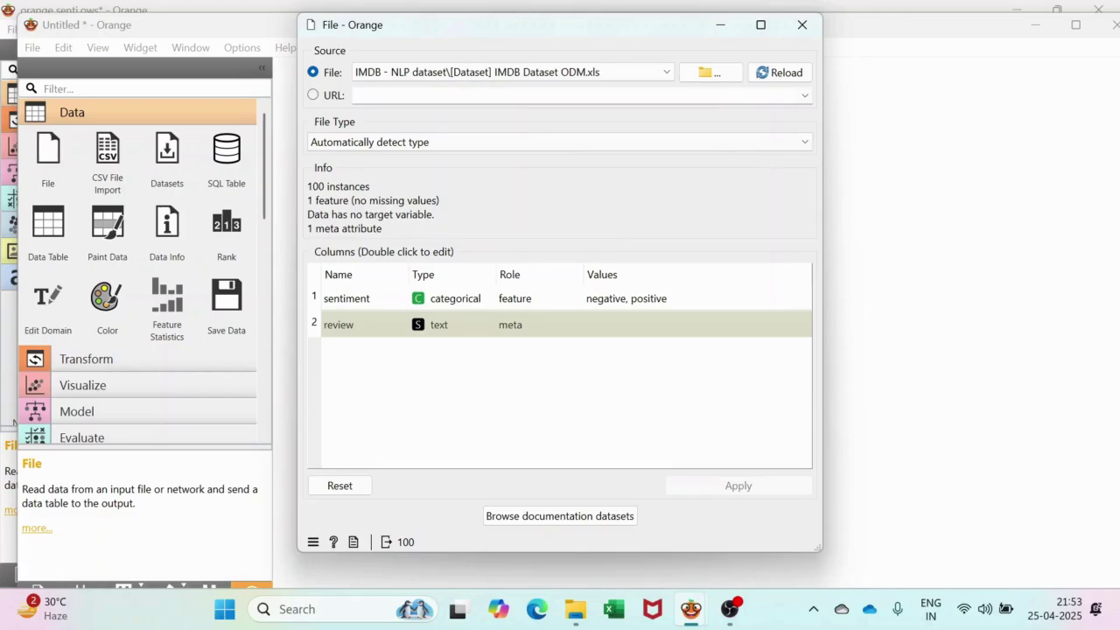
left_click(811, 32)
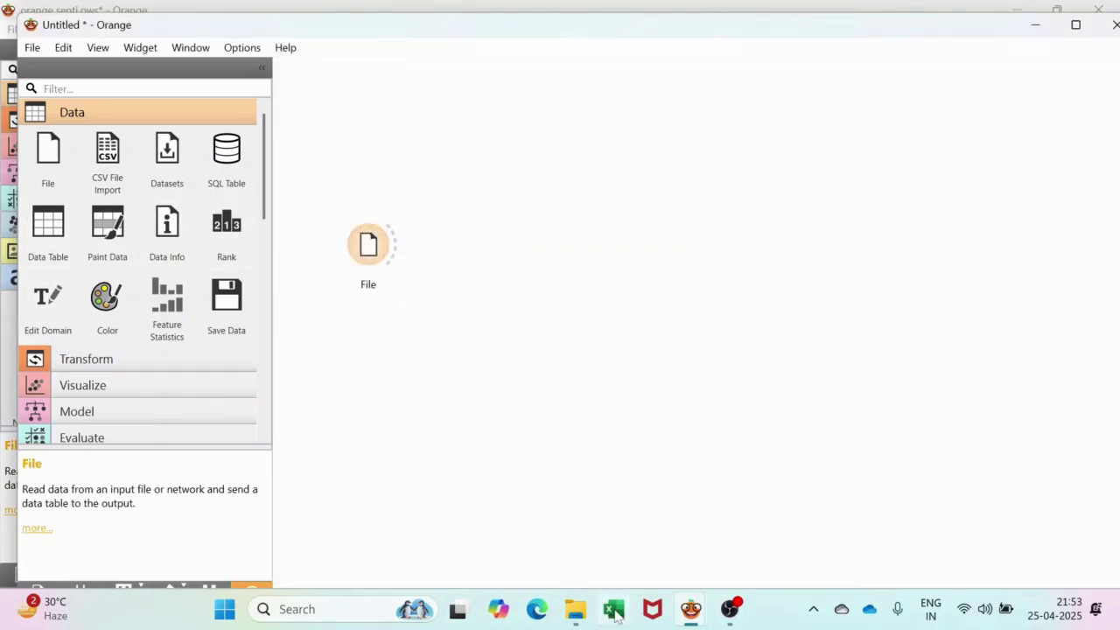
- Following the orange senti workflow, add a Corpus widget beside the File widget and link File's data output to it
mouse_move(689, 609)
left_click(588, 516)
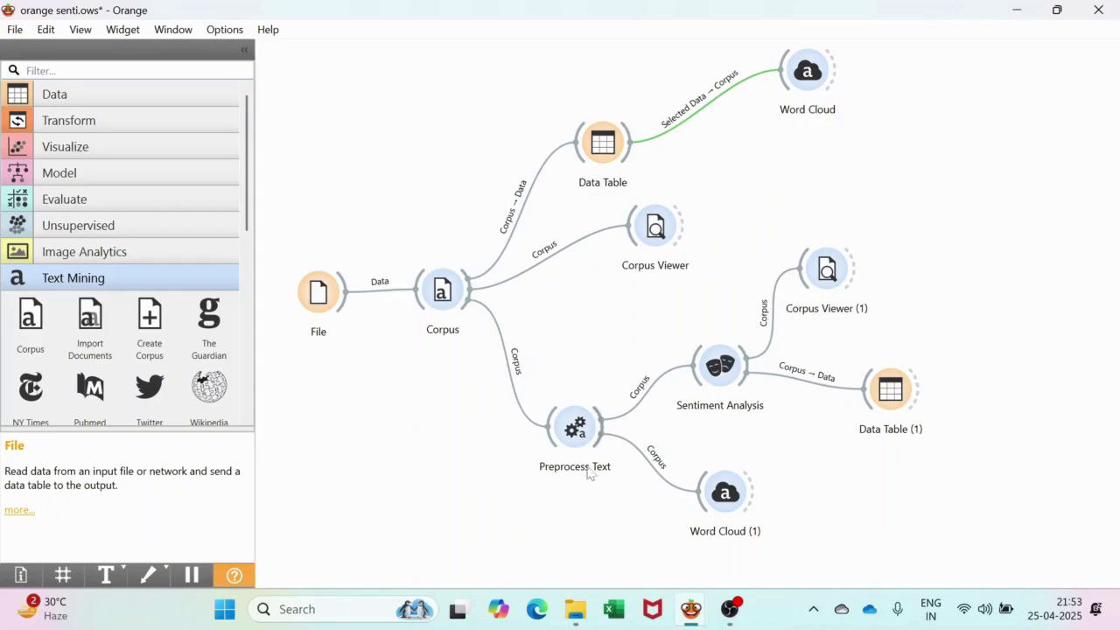
mouse_move(690, 617)
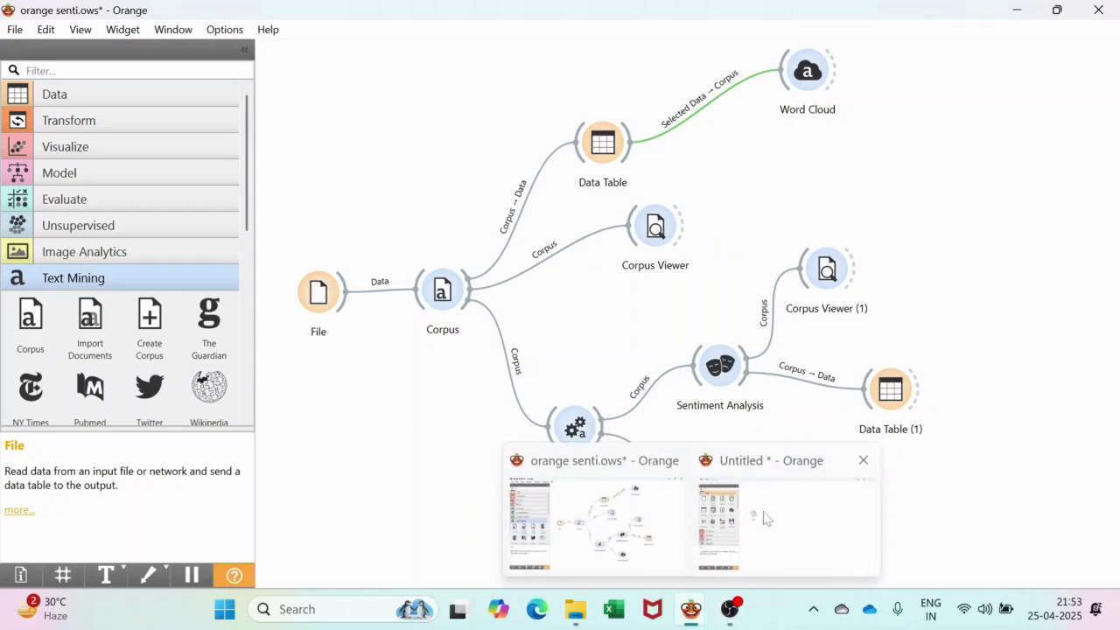
left_click(755, 517)
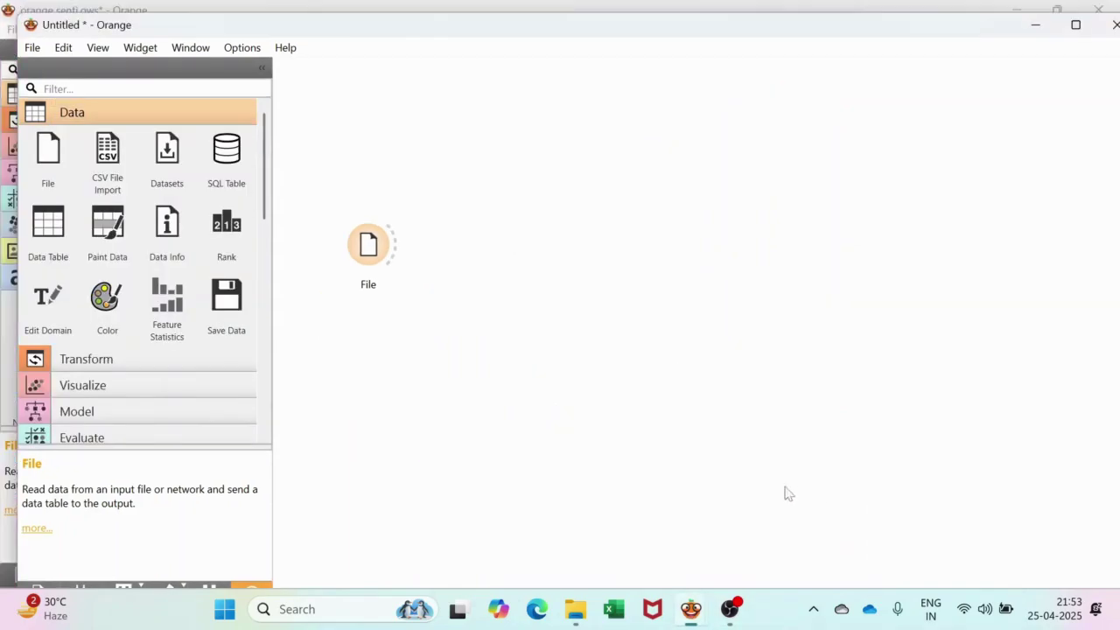
left_click(64, 112)
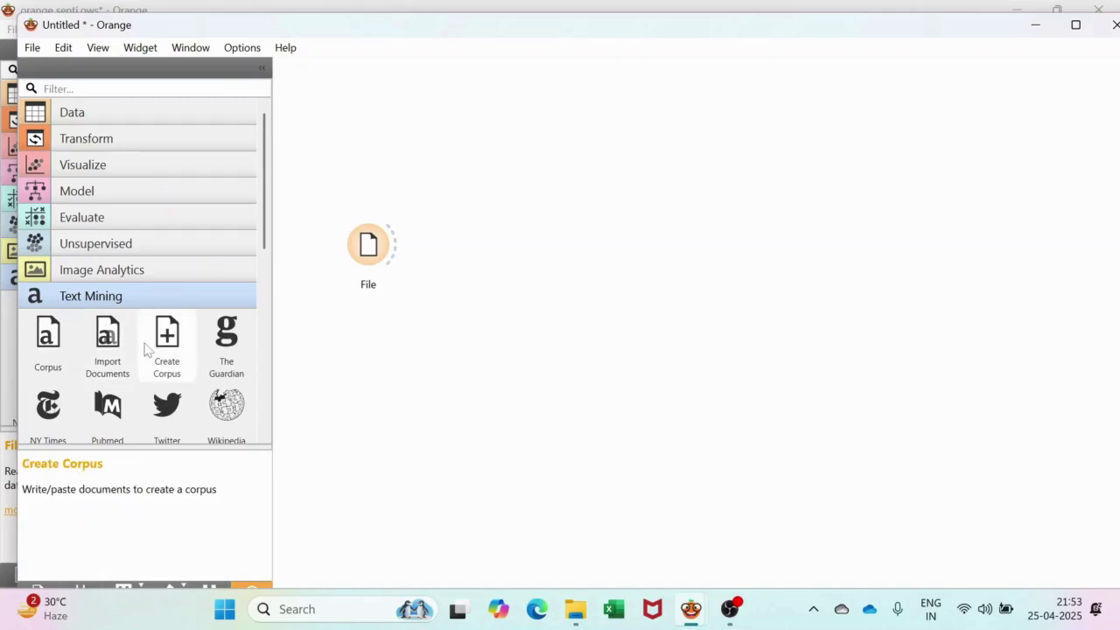
scroll(166, 346, "down", 1)
left_click_drag(81, 302, 470, 245)
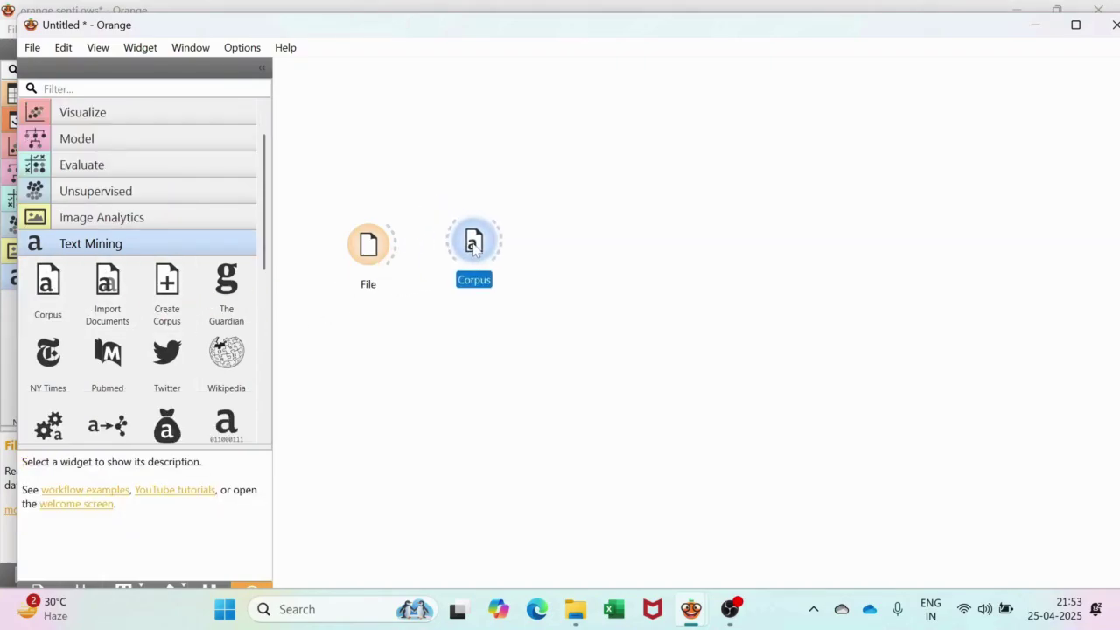
left_click_drag(395, 246, 452, 251)
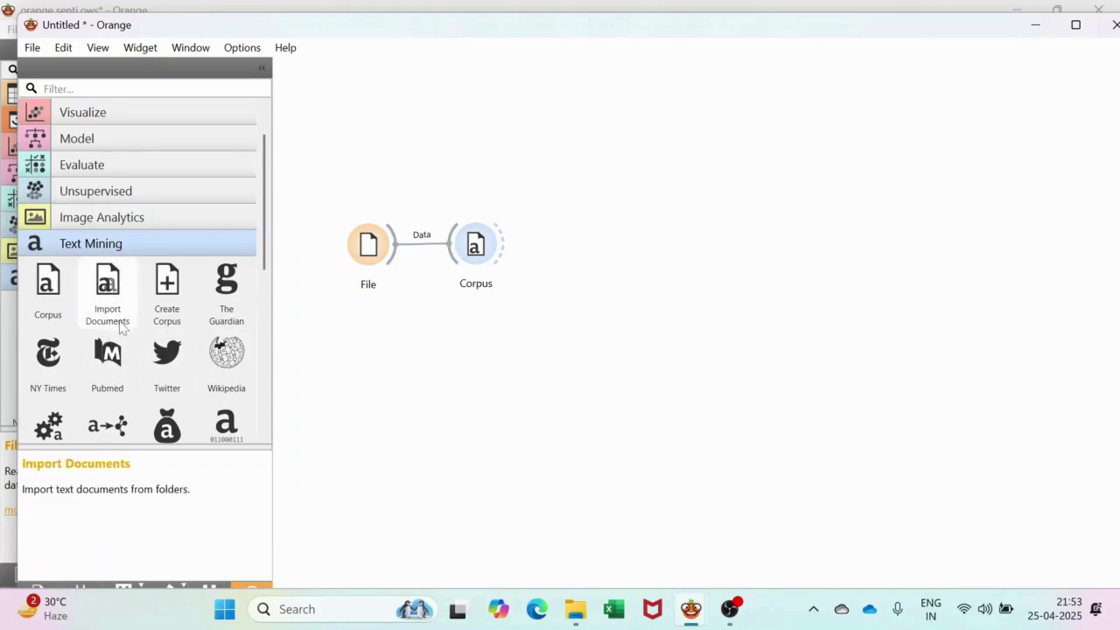
- Add a Corpus Viewer widget up beside the Corpus widget and link Corpus's output to it
scroll(119, 357, "down", 2)
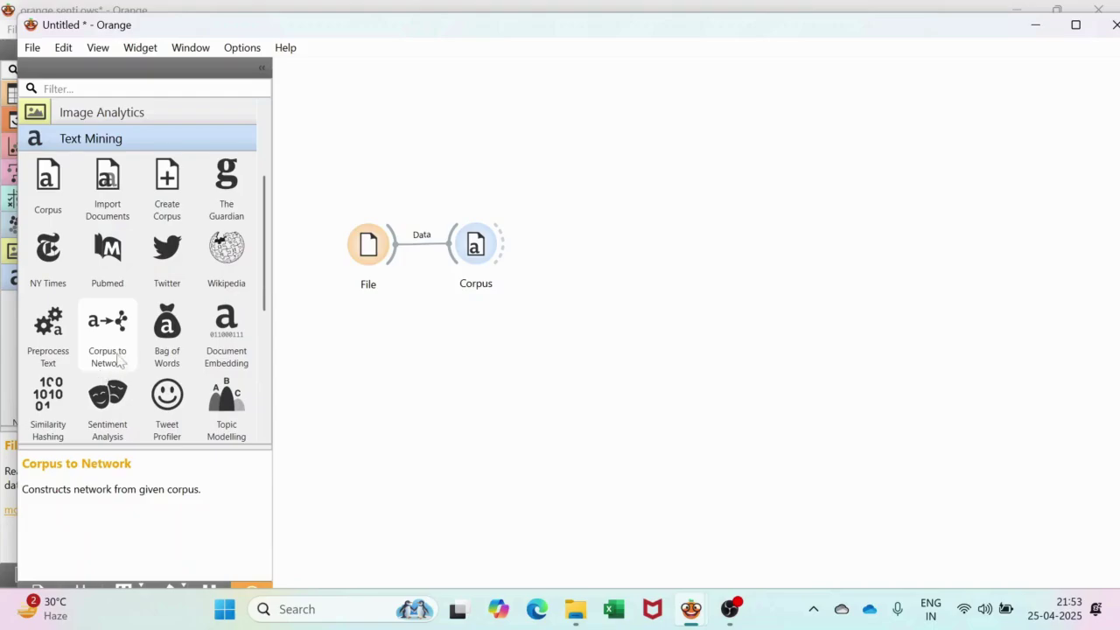
scroll(119, 357, "down", 1)
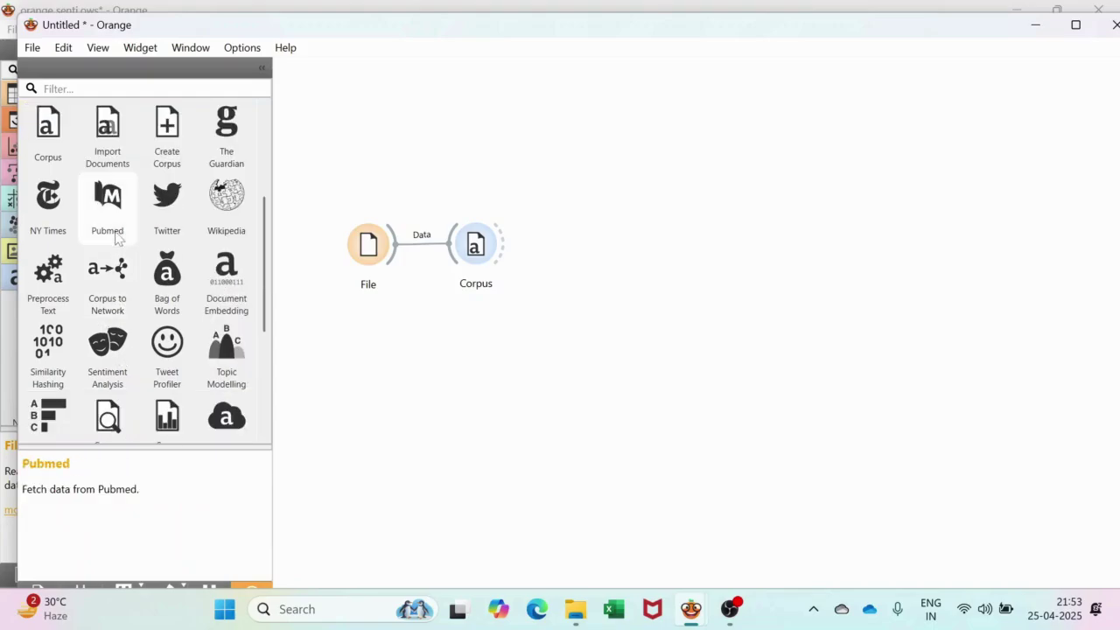
scroll(119, 242, "down", 2)
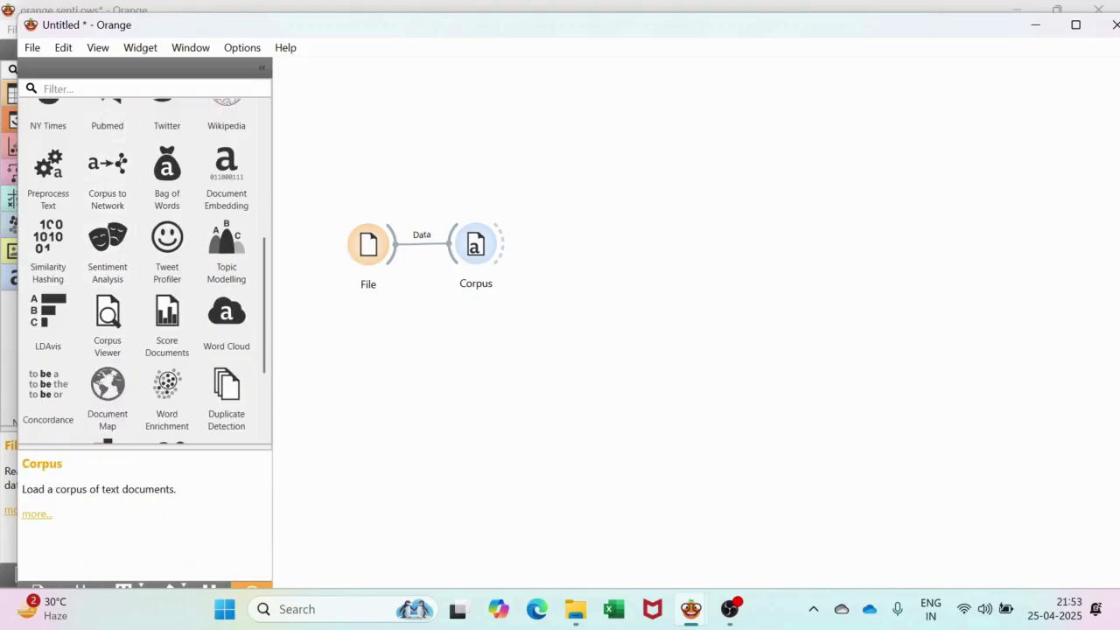
type("cor")
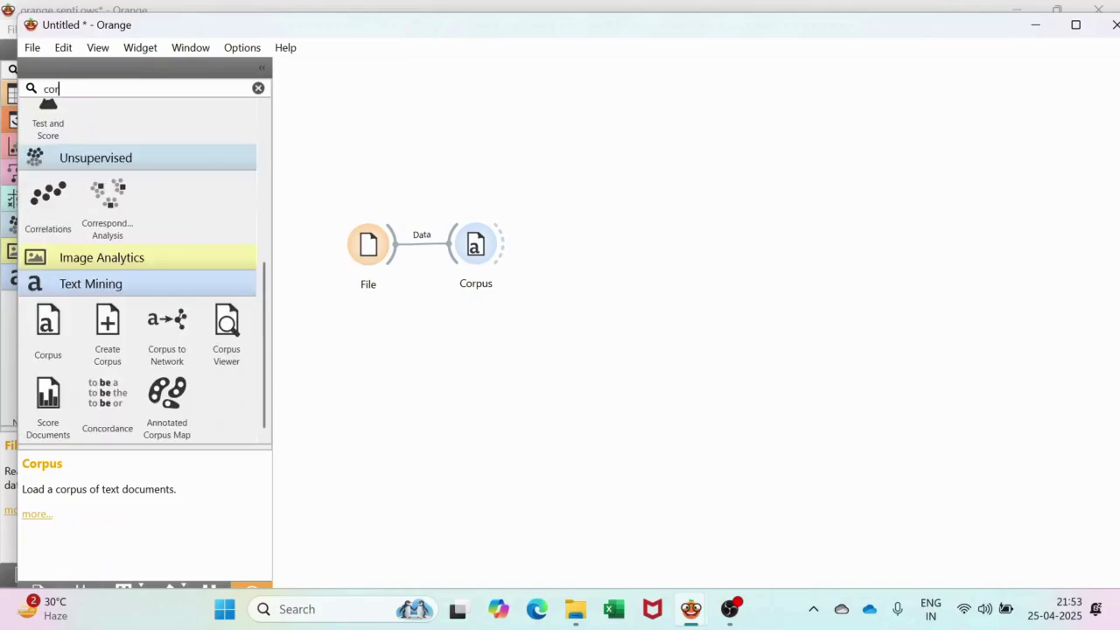
left_click_drag(226, 322, 563, 189)
left_click_drag(506, 240, 563, 186)
- Open the Corpus Viewer, read through the first review and Document 3 with its sentiment, and close it
double_click(564, 189)
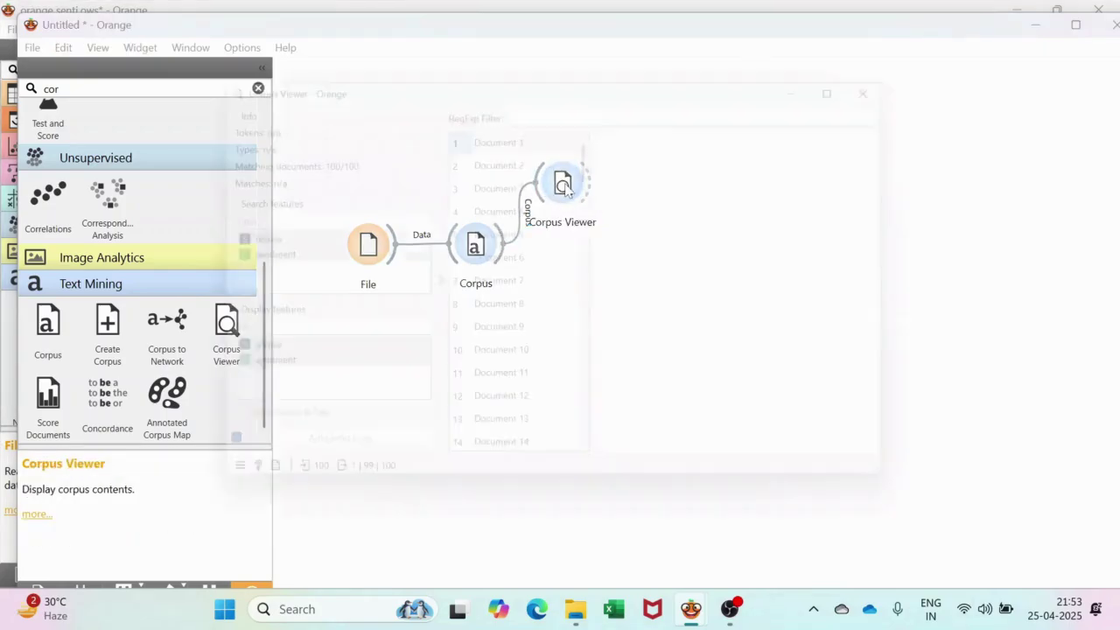
scroll(672, 282, "down", 3)
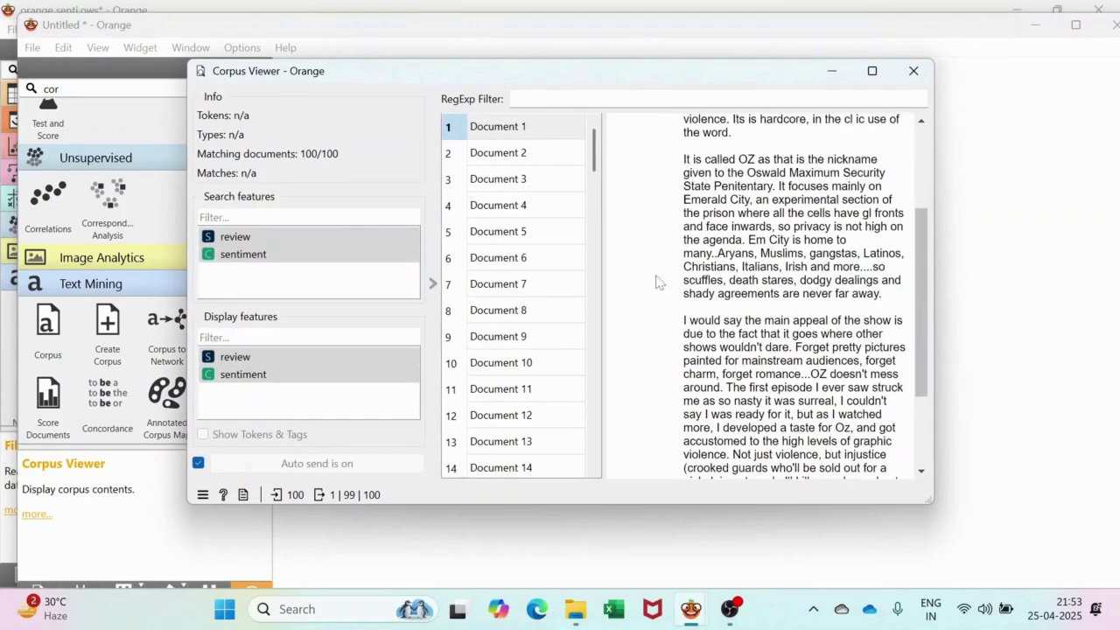
left_click(504, 181)
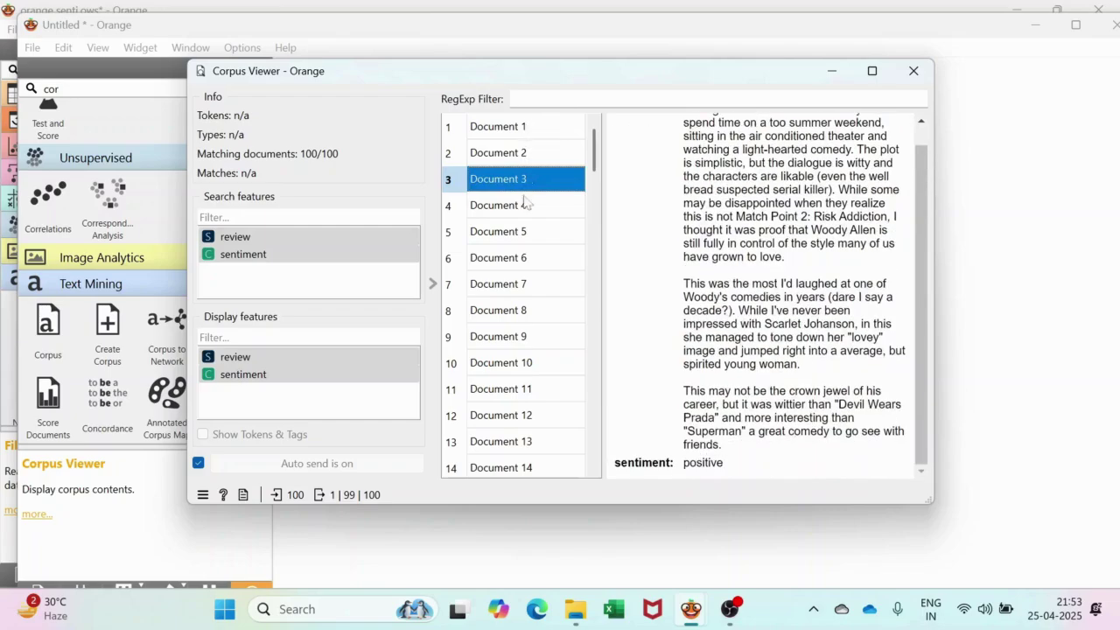
left_click(914, 70)
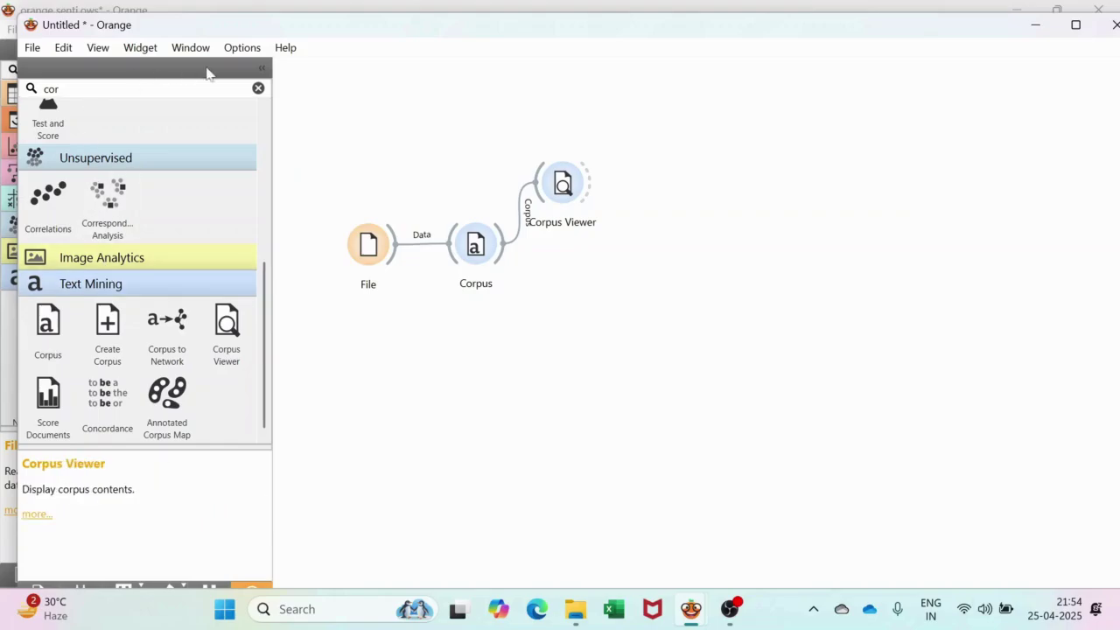
- Add a Preprocess Text widget below the Corpus Viewer, link Corpus's output to it, and shift it slightly away from Corpus
left_click(258, 88)
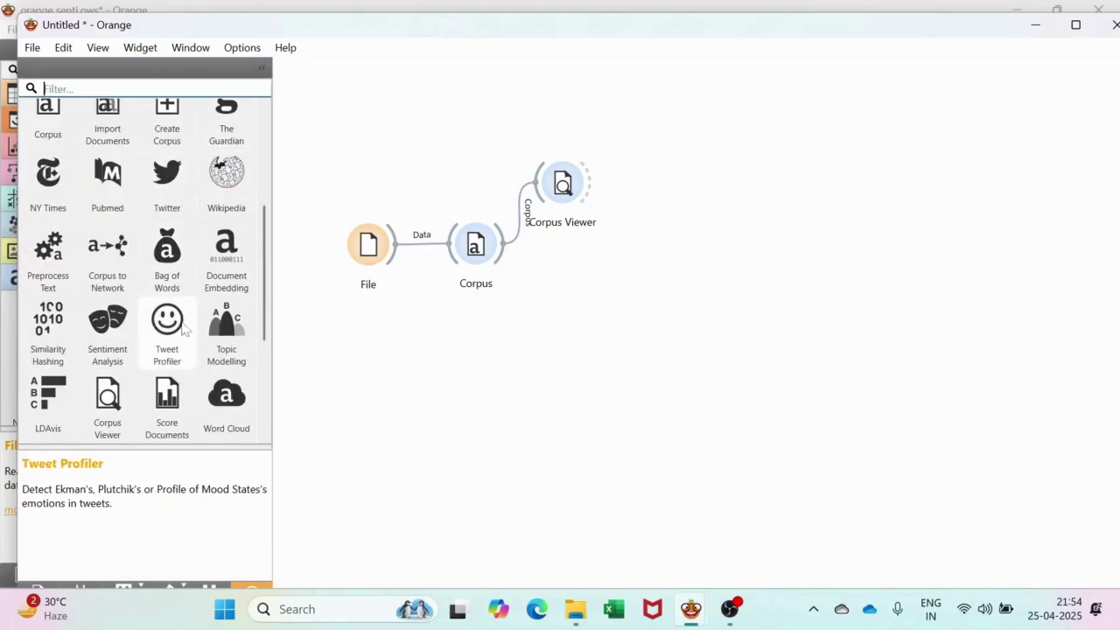
scroll(156, 302, "up", 1)
scroll(156, 299, "down", 1)
scroll(155, 300, "down", 2)
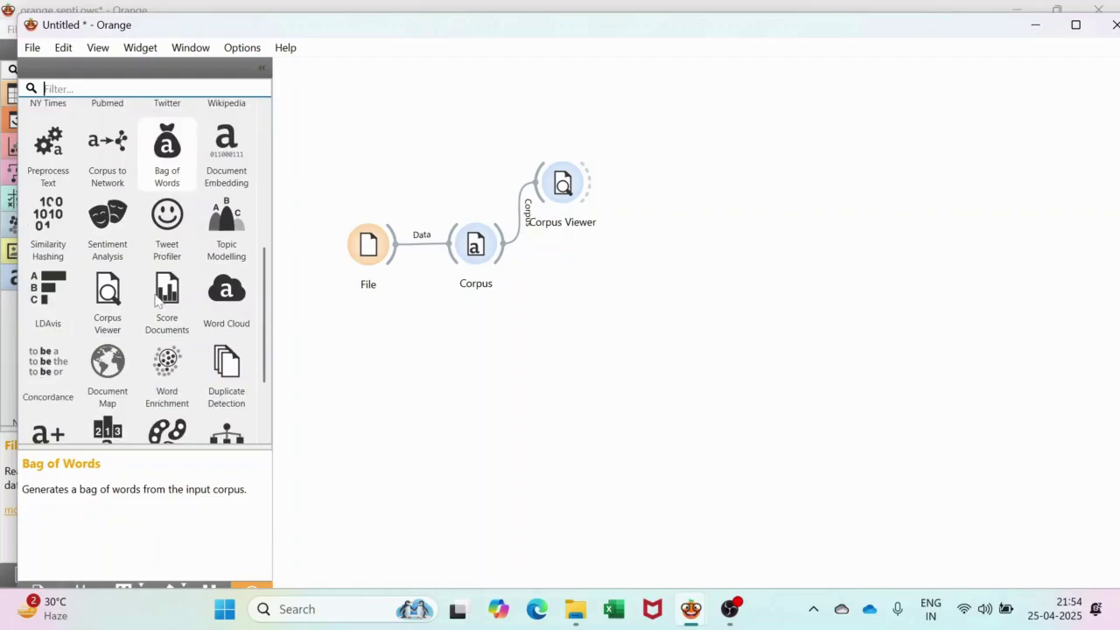
scroll(158, 299, "down", 1)
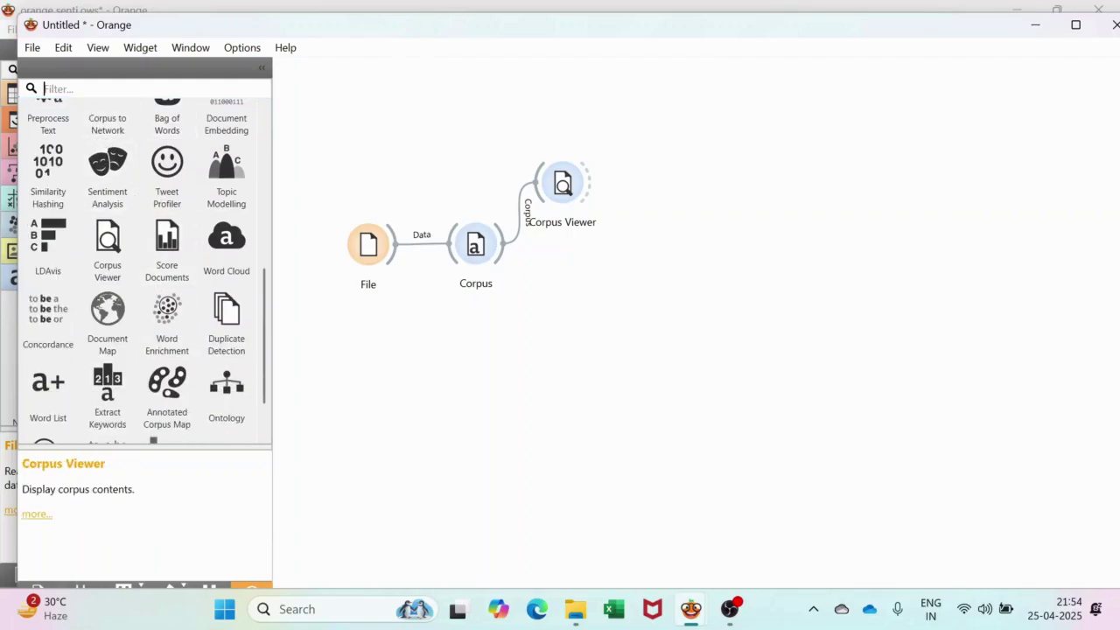
type("pro")
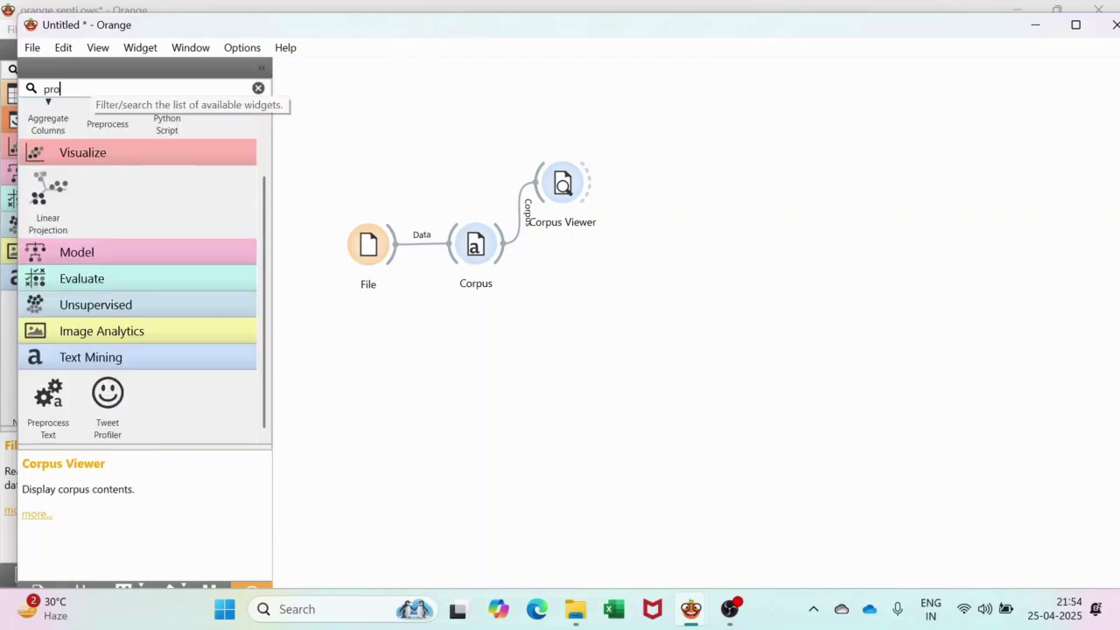
left_click_drag(49, 395, 545, 303)
left_click_drag(504, 248, 543, 306)
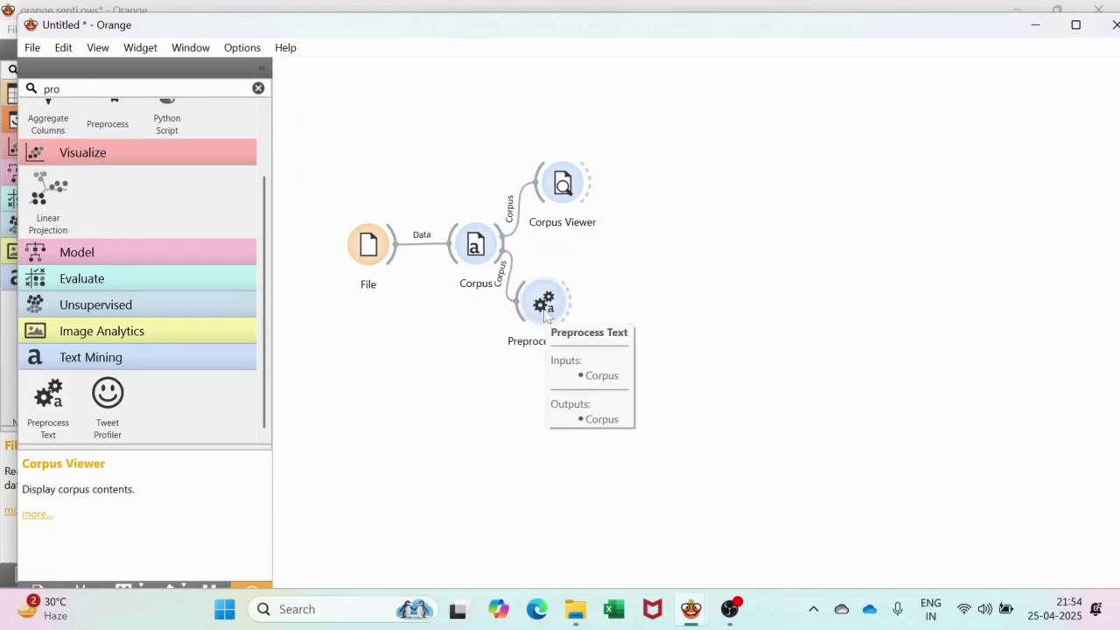
left_click_drag(544, 308, 582, 313)
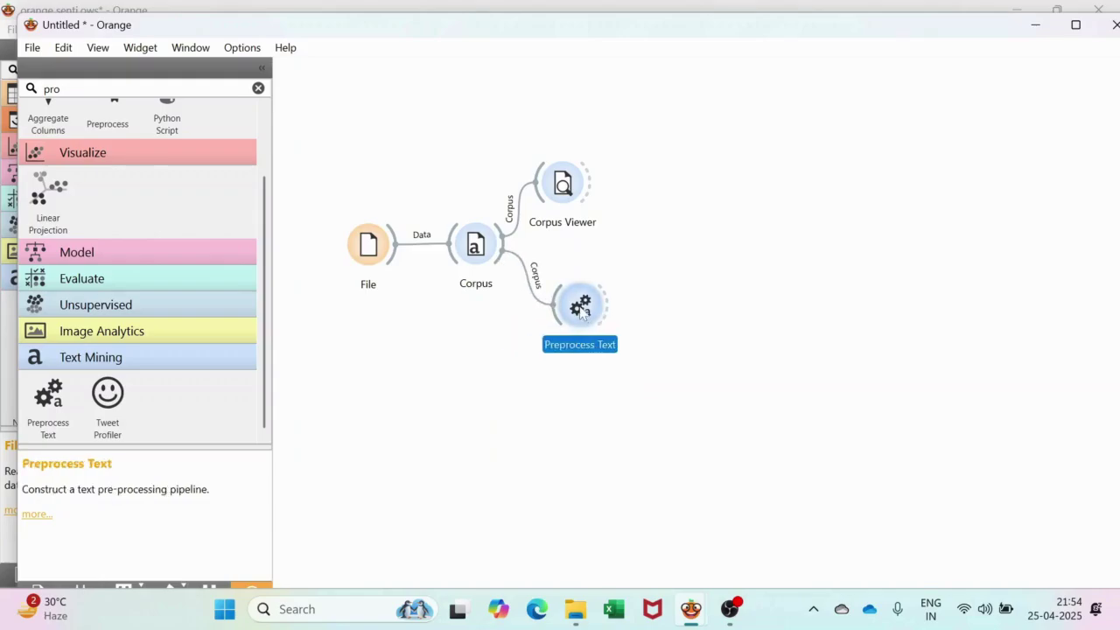
- Open Preprocess Text, dismiss the NLTK data notice, review its transformation, tokenization and filtering options, and close it
double_click(581, 310)
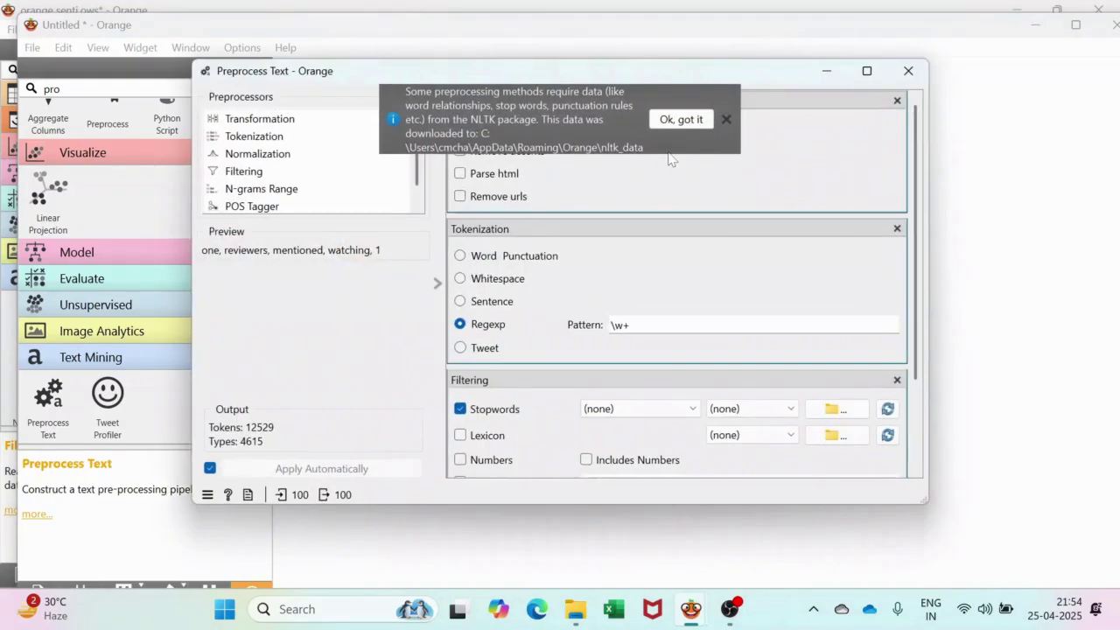
left_click(728, 120)
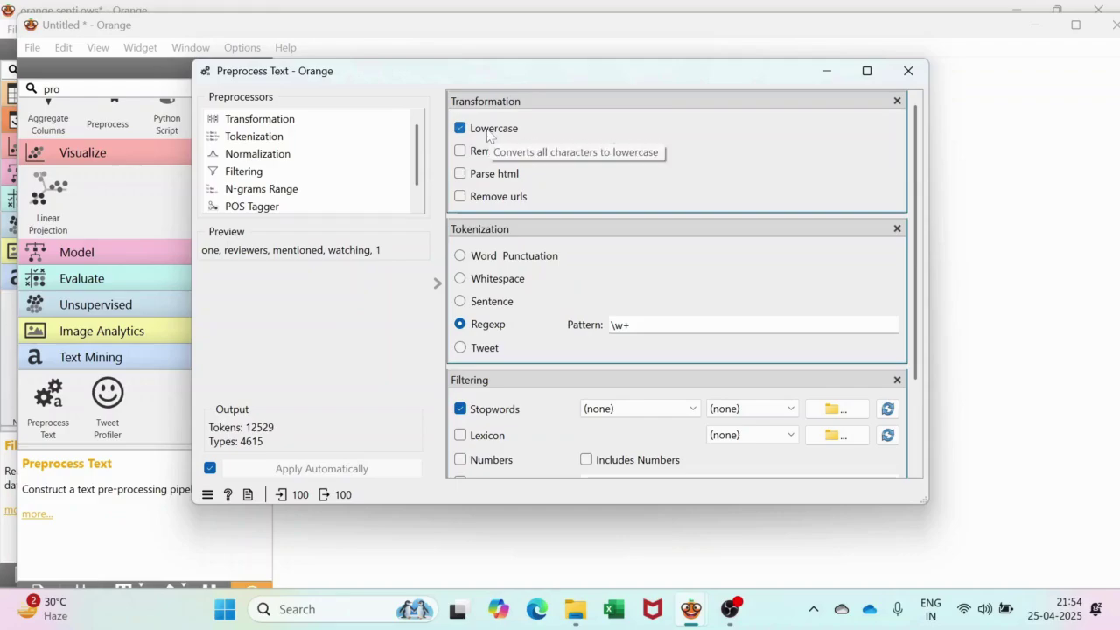
left_click(908, 72)
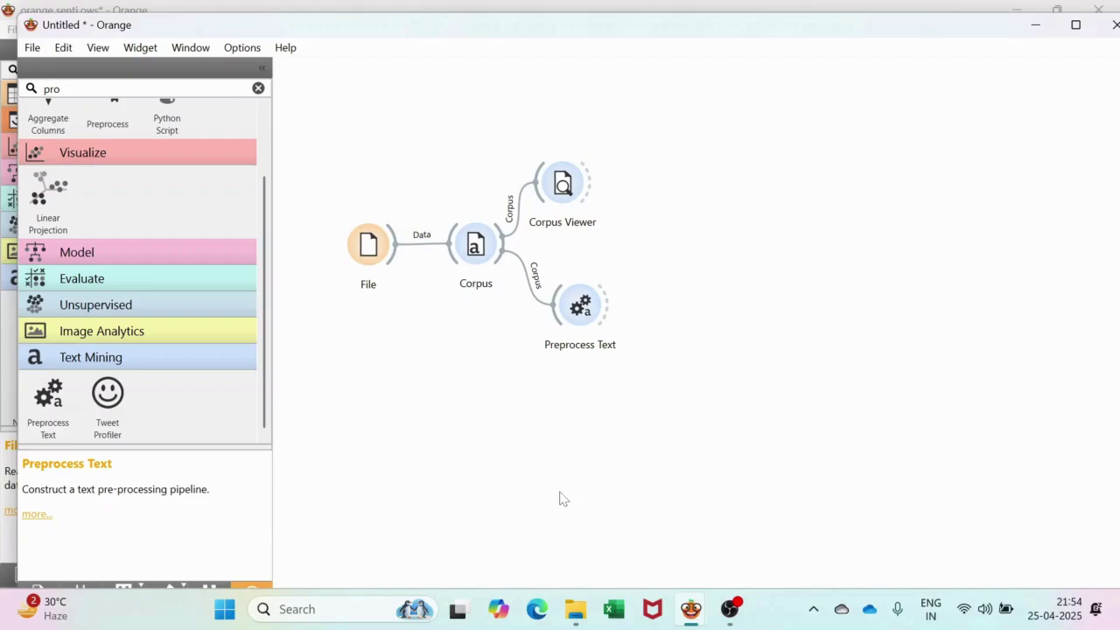
- Following the orange senti workflow, add a Data Table widget to the blank-started workflow, above the Corpus Viewer
mouse_move(691, 612)
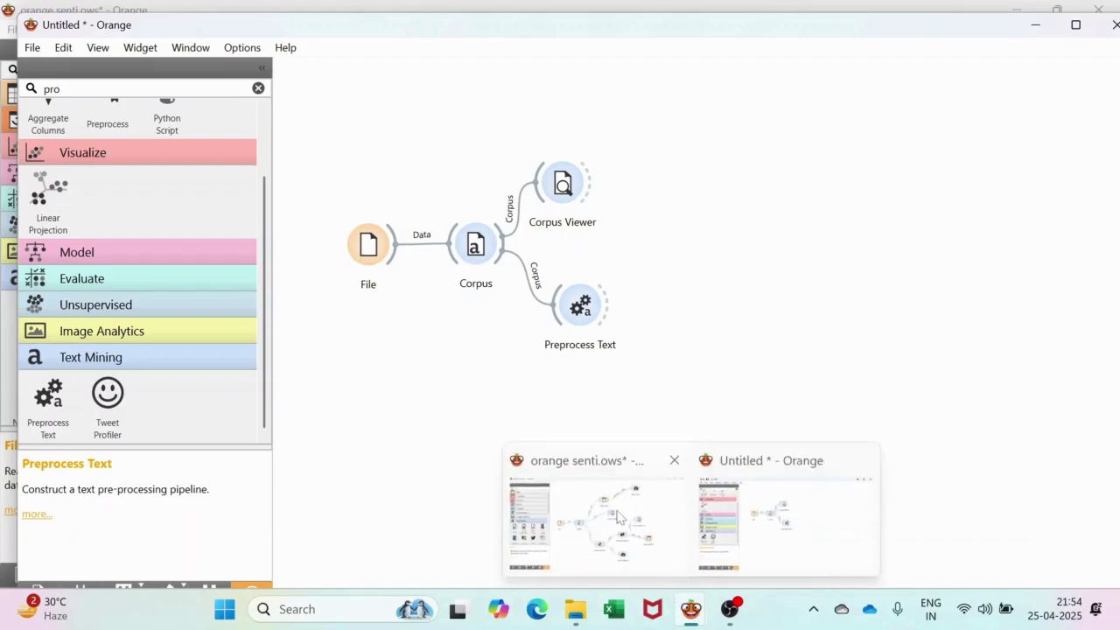
left_click(622, 515)
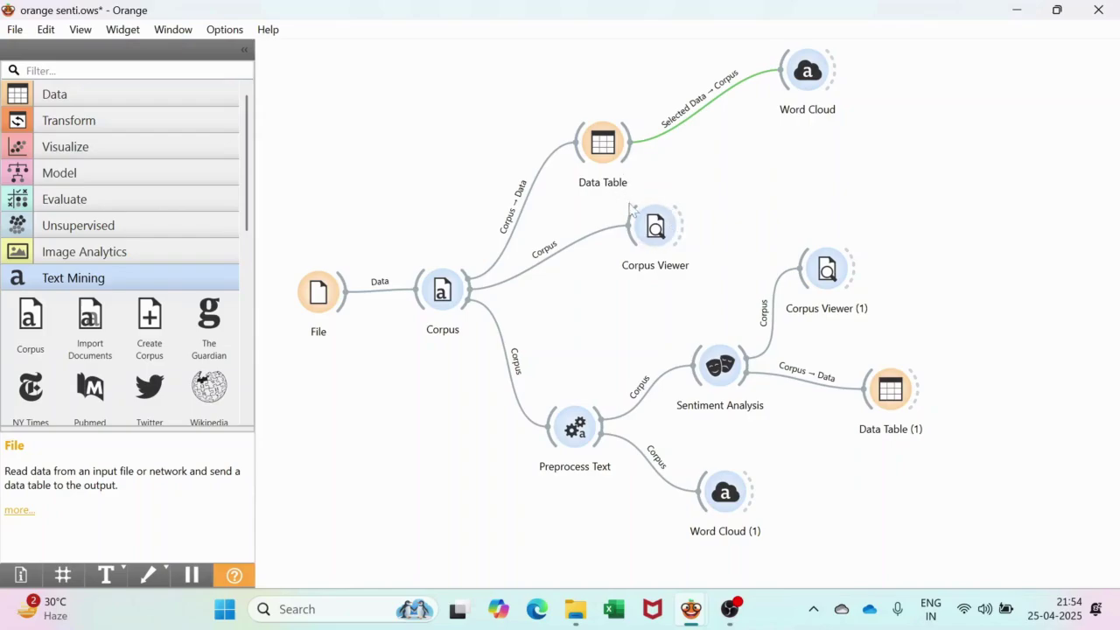
mouse_move(696, 613)
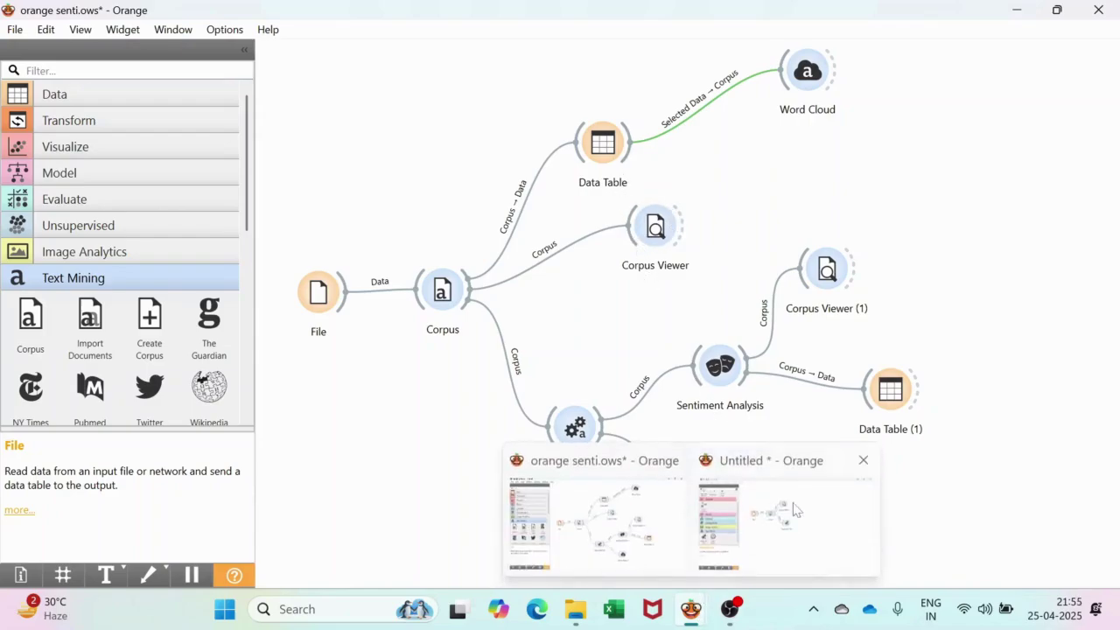
left_click(770, 525)
scroll(90, 243, "up", 2)
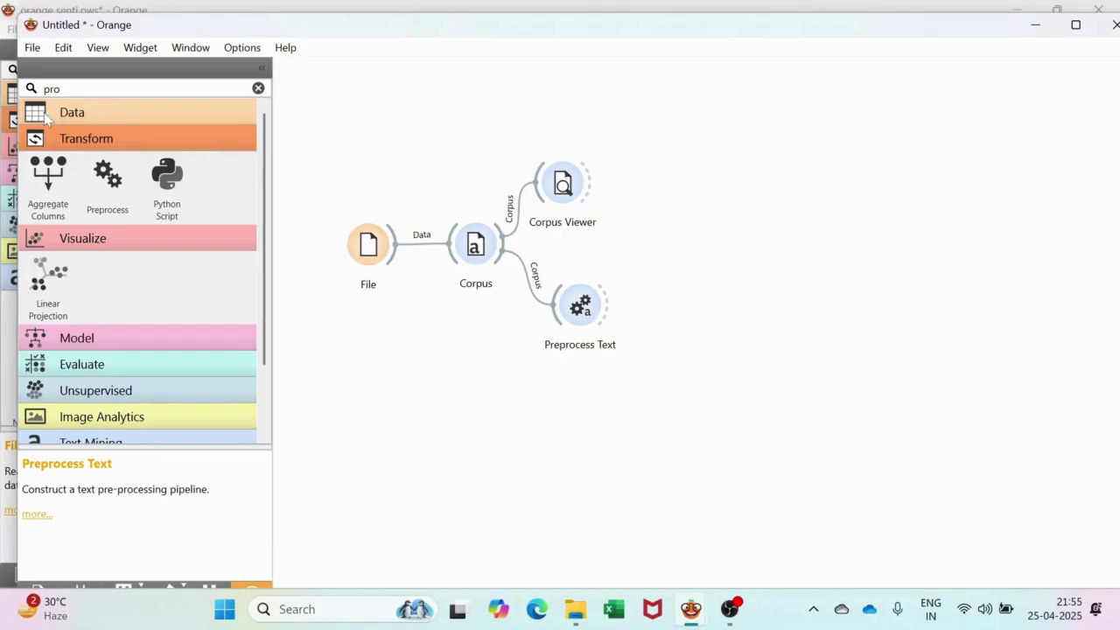
left_click(258, 88)
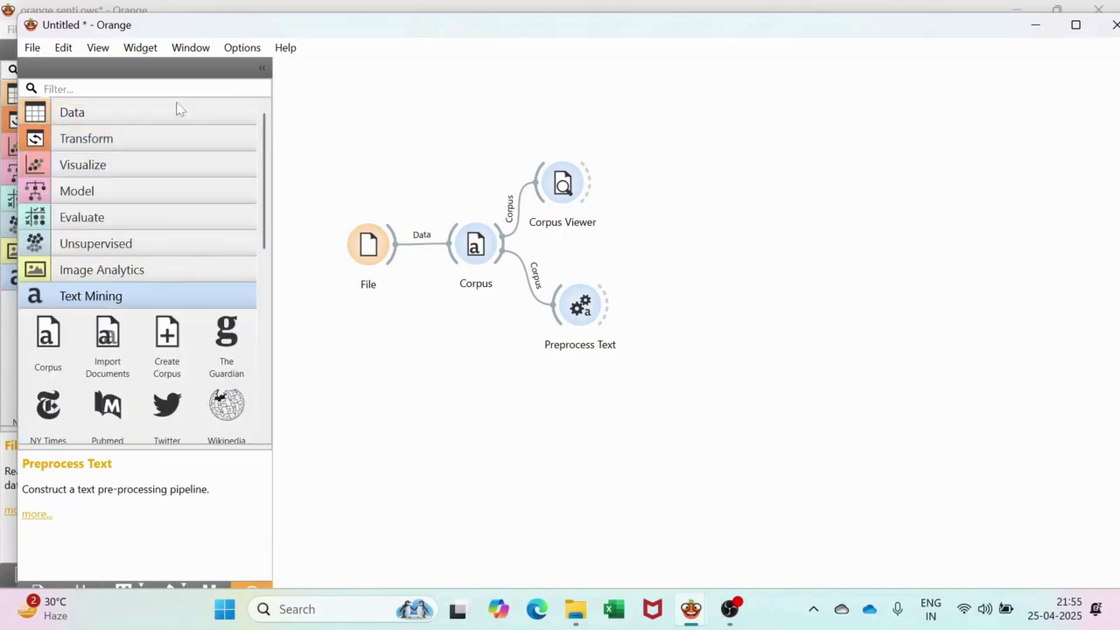
left_click(129, 122)
left_click_drag(46, 244, 660, 109)
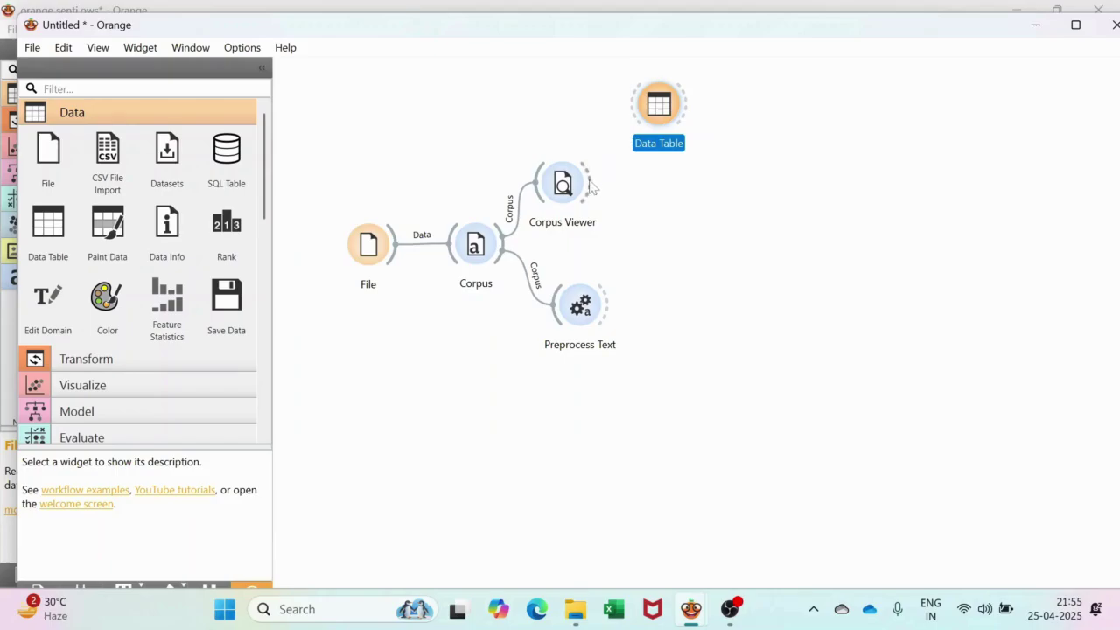
- Try linking Corpus Viewer's output to Data Table, compare with the orange senti workflow, and remove that link
left_click_drag(590, 182, 638, 105)
mouse_move(693, 619)
left_click(588, 525)
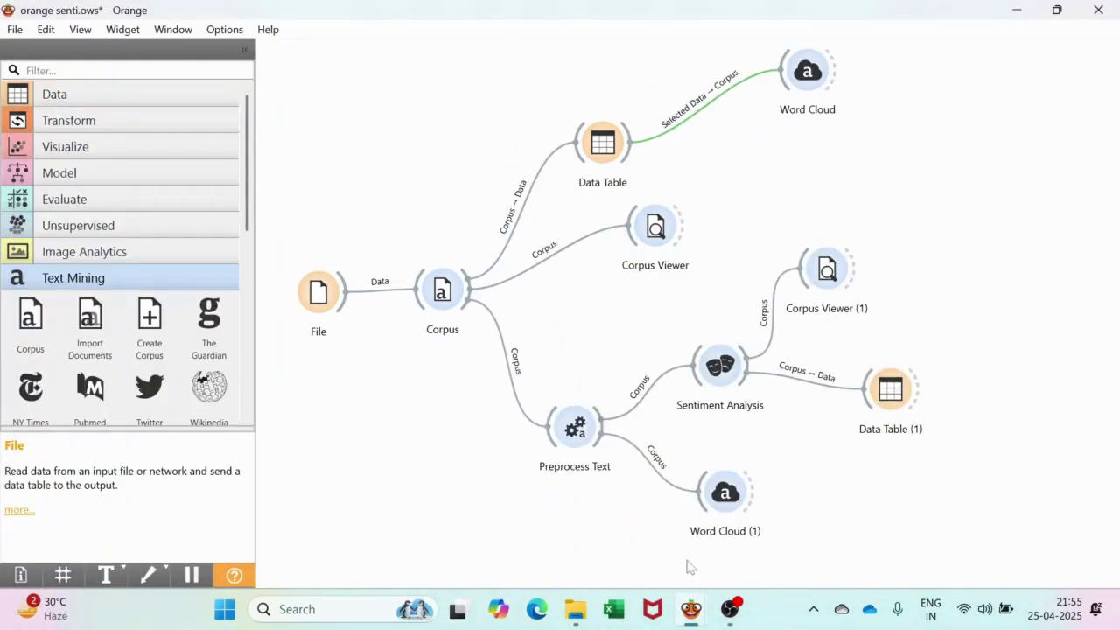
mouse_move(691, 610)
left_click(754, 516)
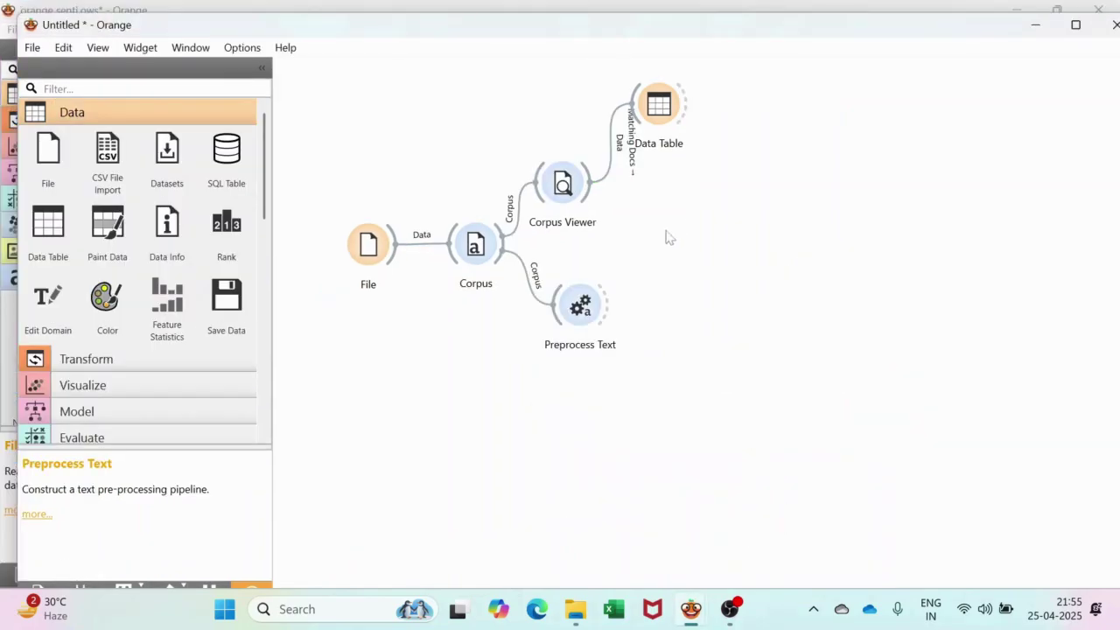
right_click(612, 180)
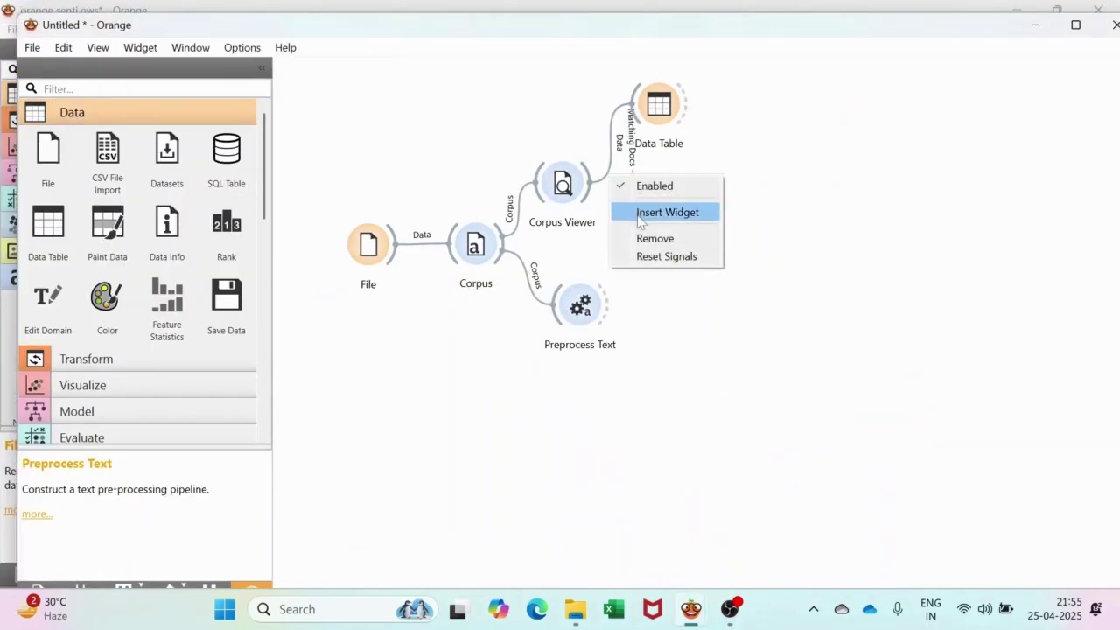
left_click(644, 237)
- Link Corpus's output to Data Table and, following the orange senti workflow, spread Data Table, Corpus Viewer and Preprocess Text out as separate branches
left_click_drag(632, 106, 612, 261)
left_click_drag(675, 105, 597, 163)
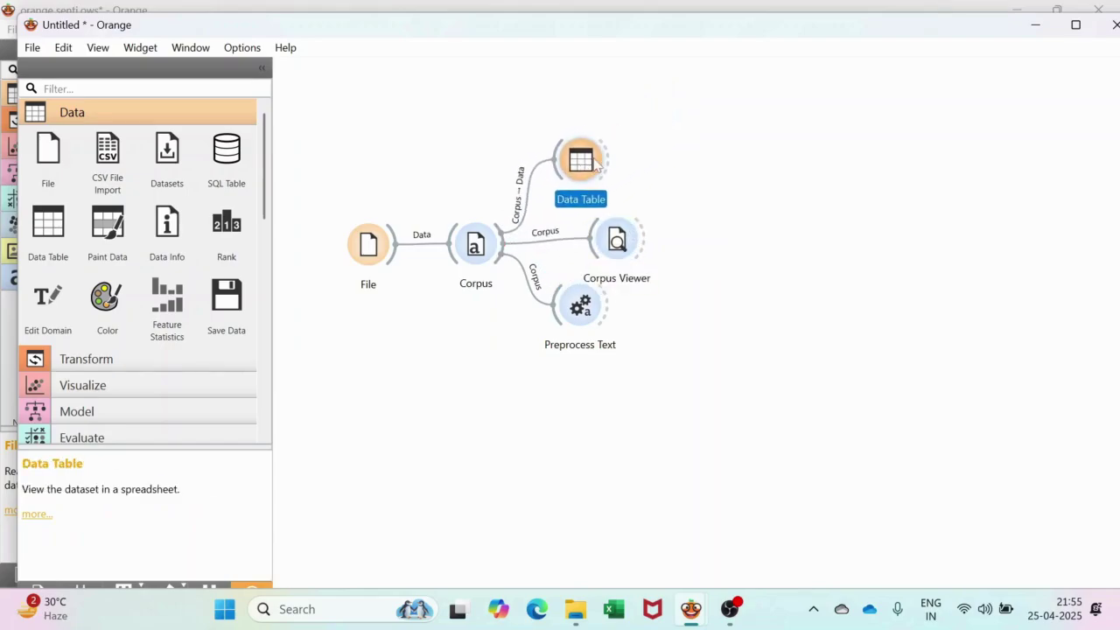
mouse_move(686, 611)
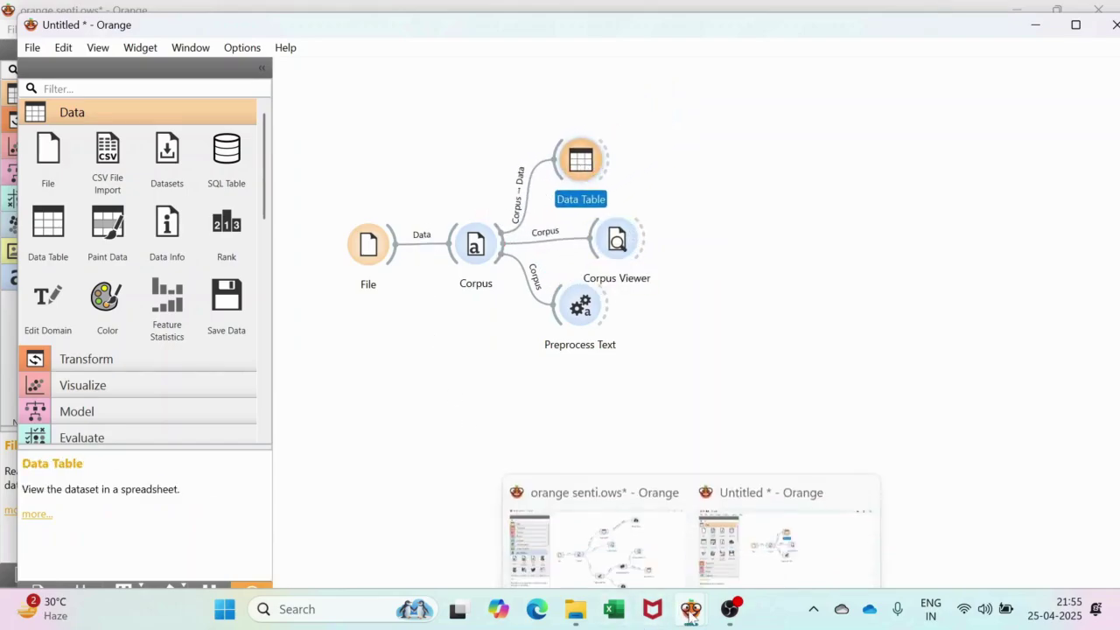
left_click(645, 543)
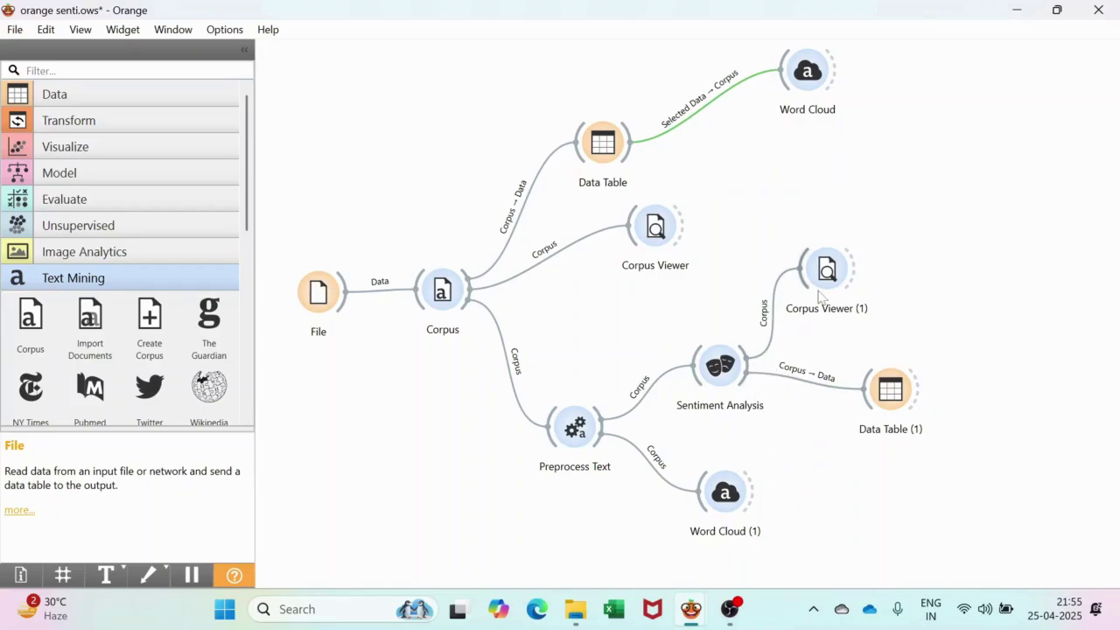
mouse_move(691, 609)
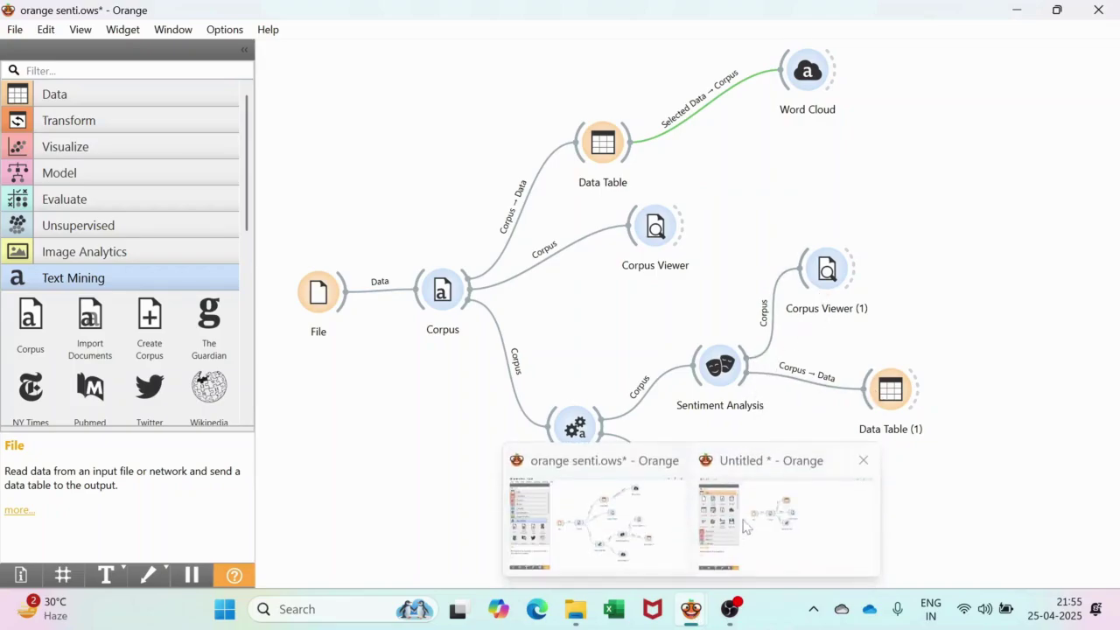
left_click(740, 533)
left_click_drag(578, 307, 555, 357)
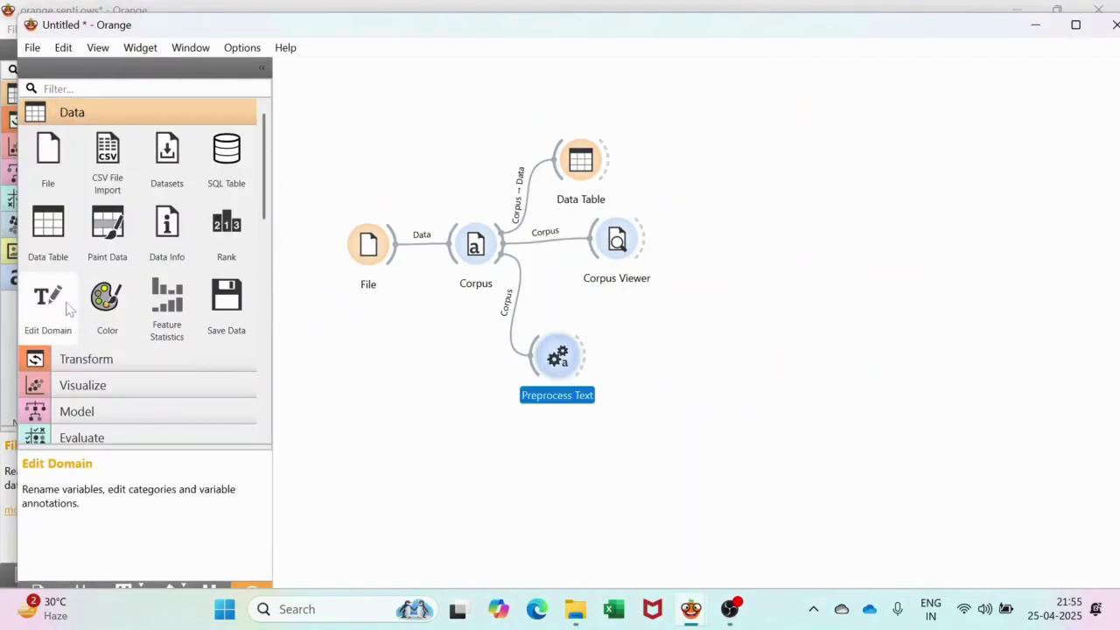
- Add a Sentiment Analysis widget beside Preprocess Text and link Preprocess Text's corpus output to it
left_click(145, 109)
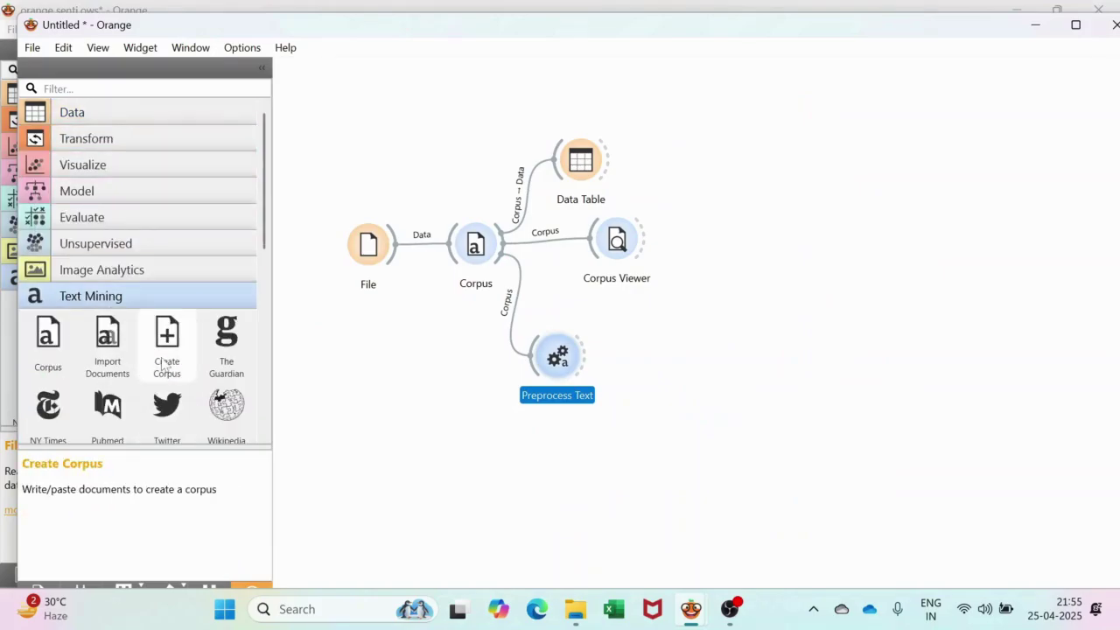
scroll(162, 365, "down", 6)
scroll(162, 365, "down", 3)
scroll(162, 365, "up", 2)
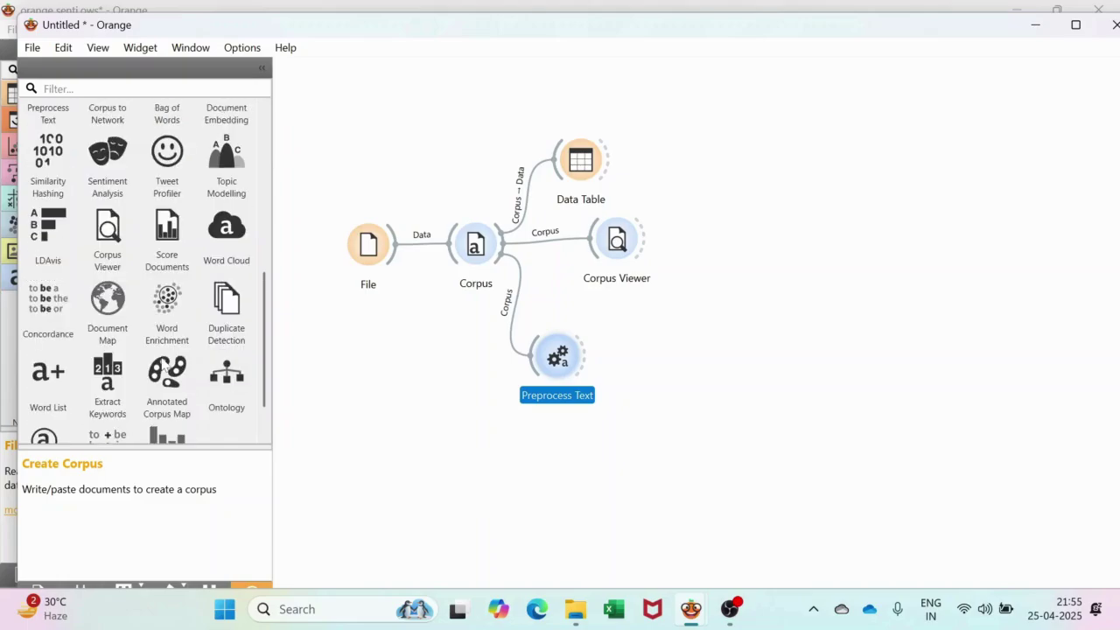
left_click_drag(105, 156, 731, 327)
left_click_drag(584, 359, 710, 315)
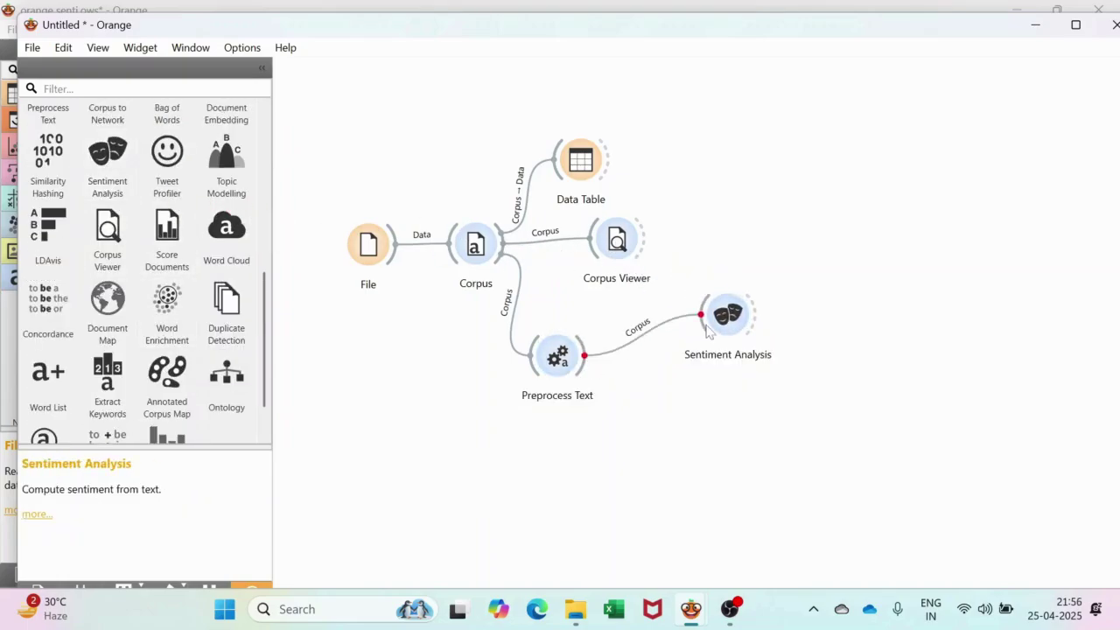
scroll(108, 346, "up", 7)
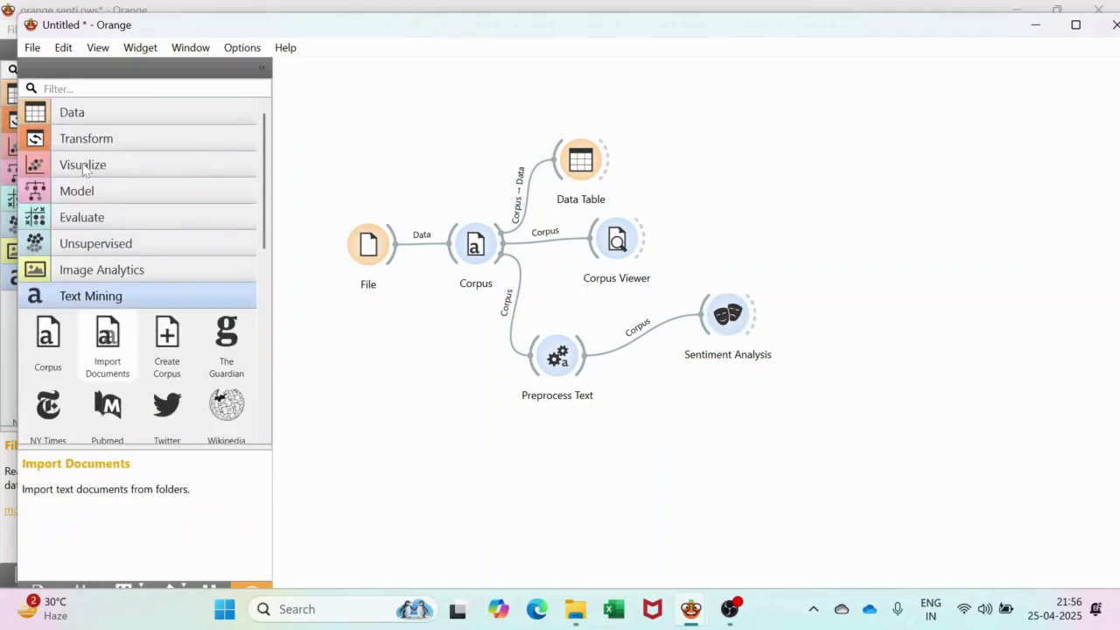
- Add a second Data Table widget beside Sentiment Analysis and link Sentiment Analysis's corpus output to it
left_click(96, 112)
left_click_drag(48, 226, 851, 342)
left_click_drag(757, 315, 823, 355)
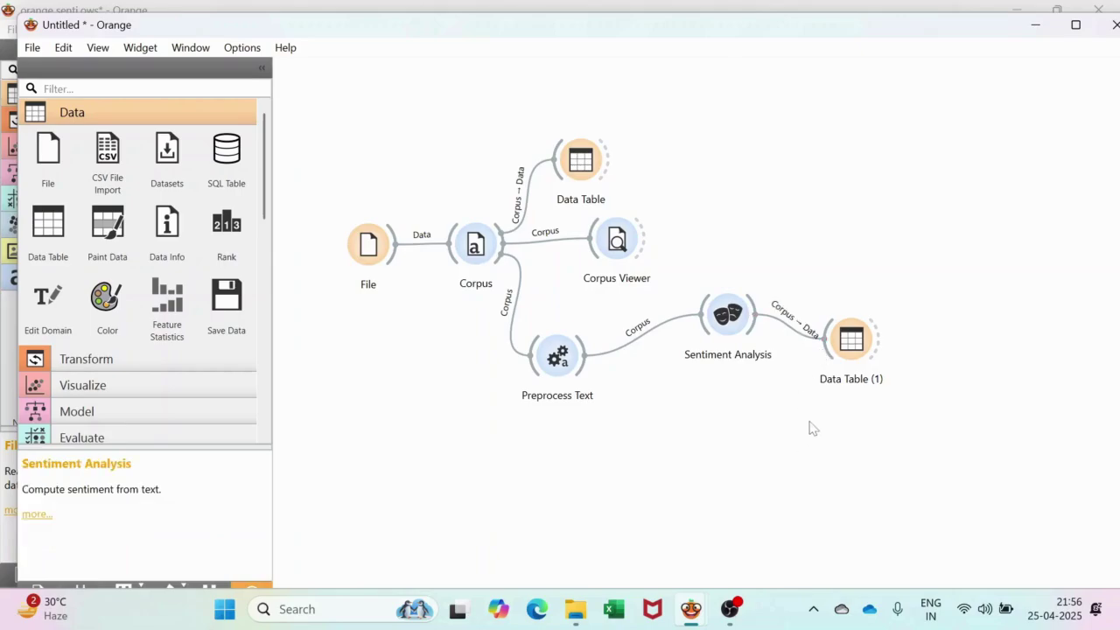
- After checking the orange senti workflow, add a second Corpus Viewer above the new Data Table and link that Data Table's output to it
mouse_move(692, 610)
left_click(651, 538)
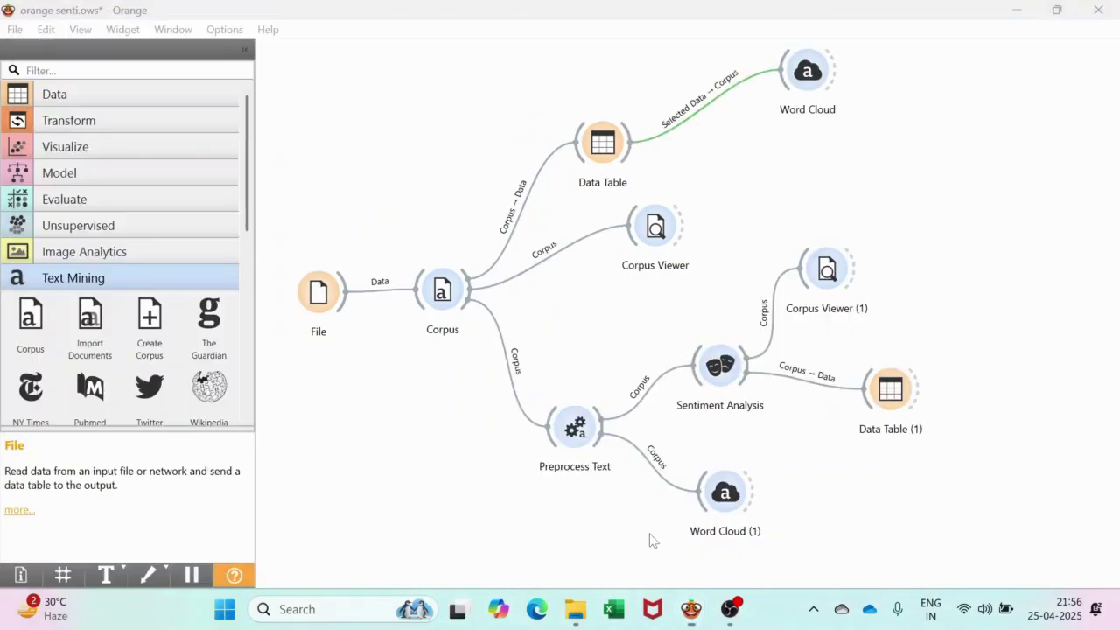
mouse_move(700, 616)
left_click(771, 516)
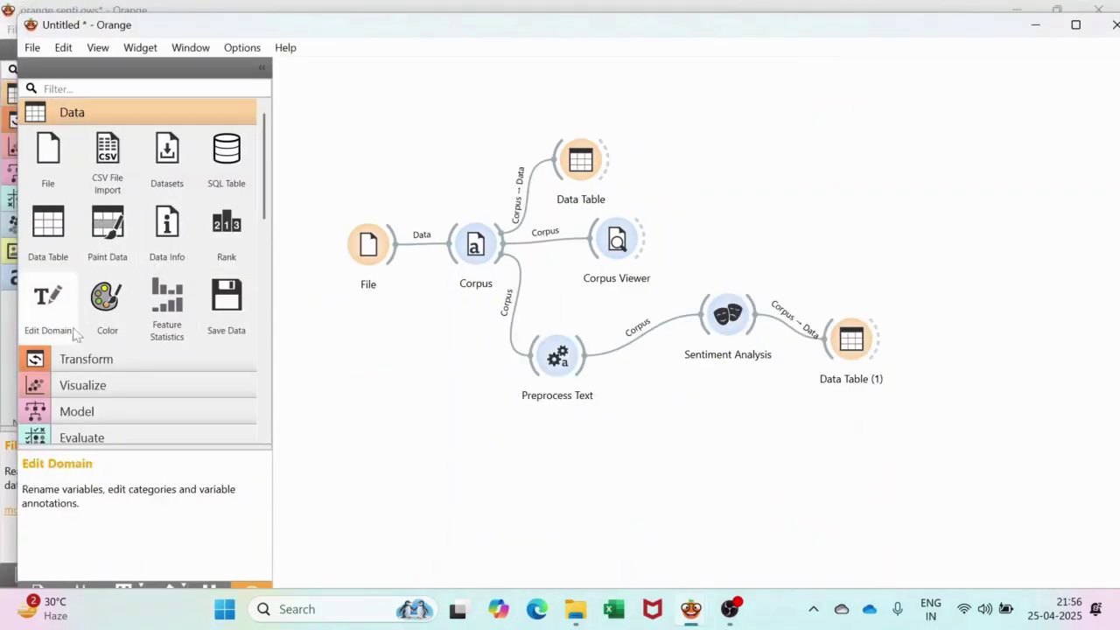
left_click(113, 117)
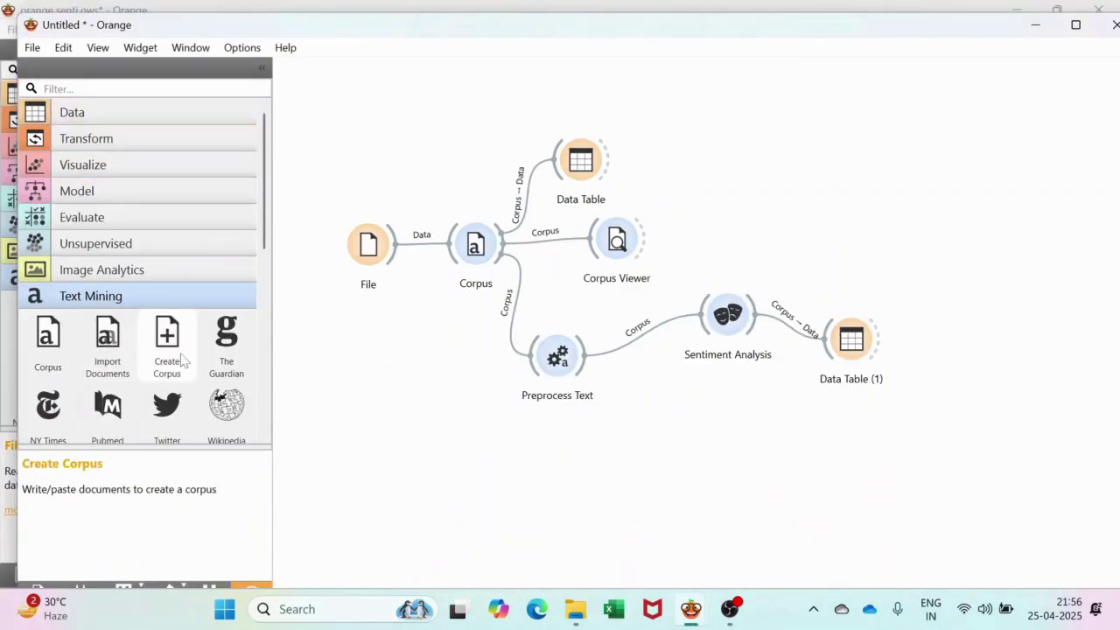
scroll(140, 301, "down", 5)
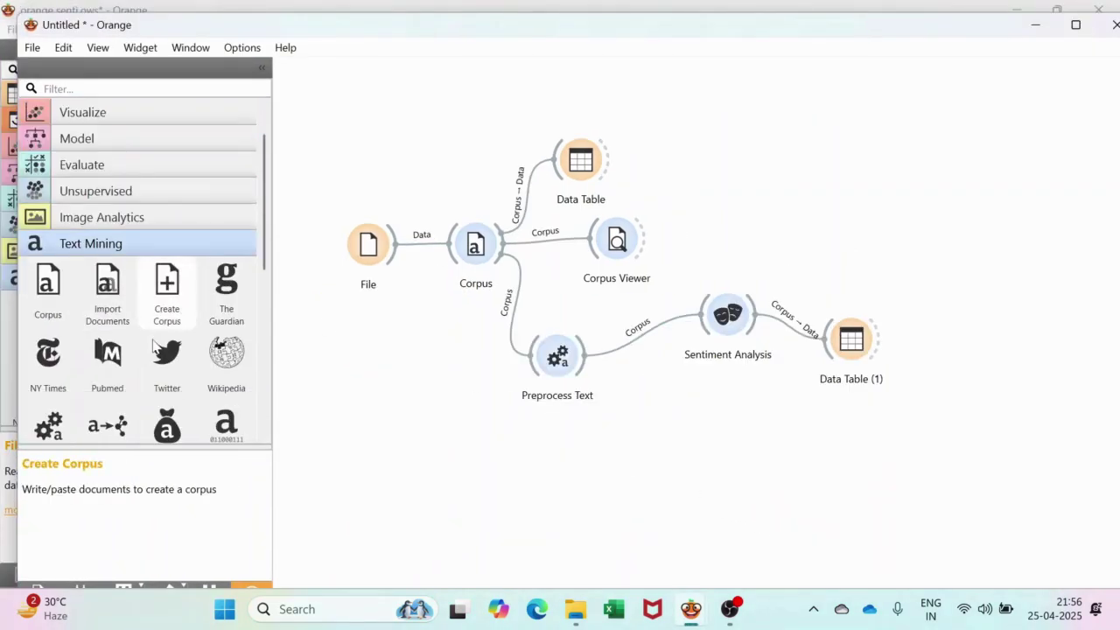
scroll(154, 349, "down", 2)
scroll(154, 348, "up", 4)
left_click(52, 88)
type("cor")
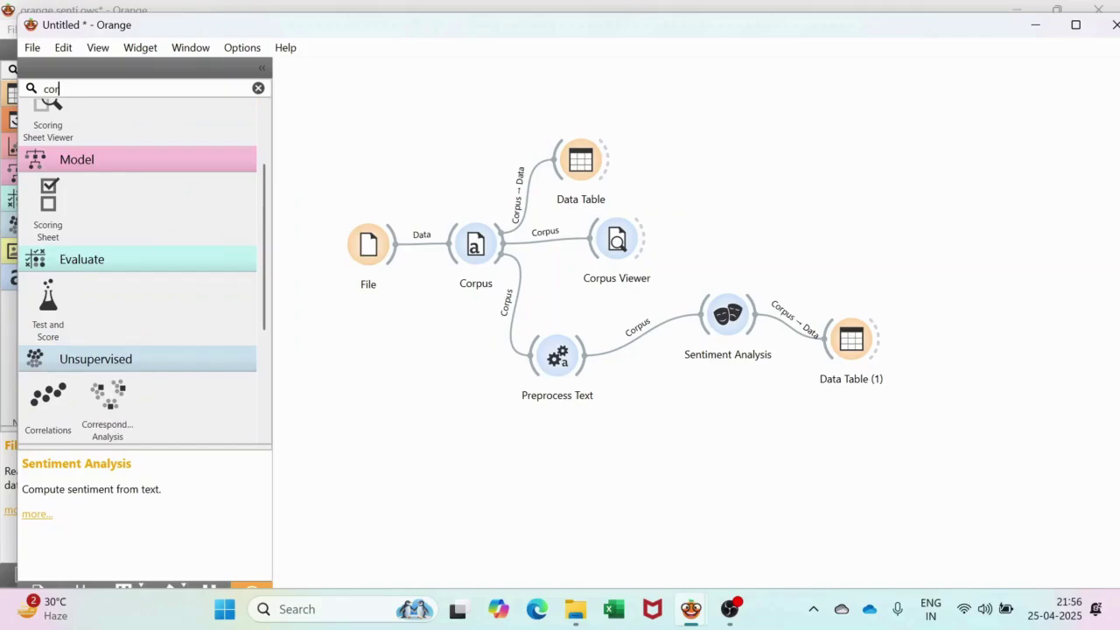
type("pu")
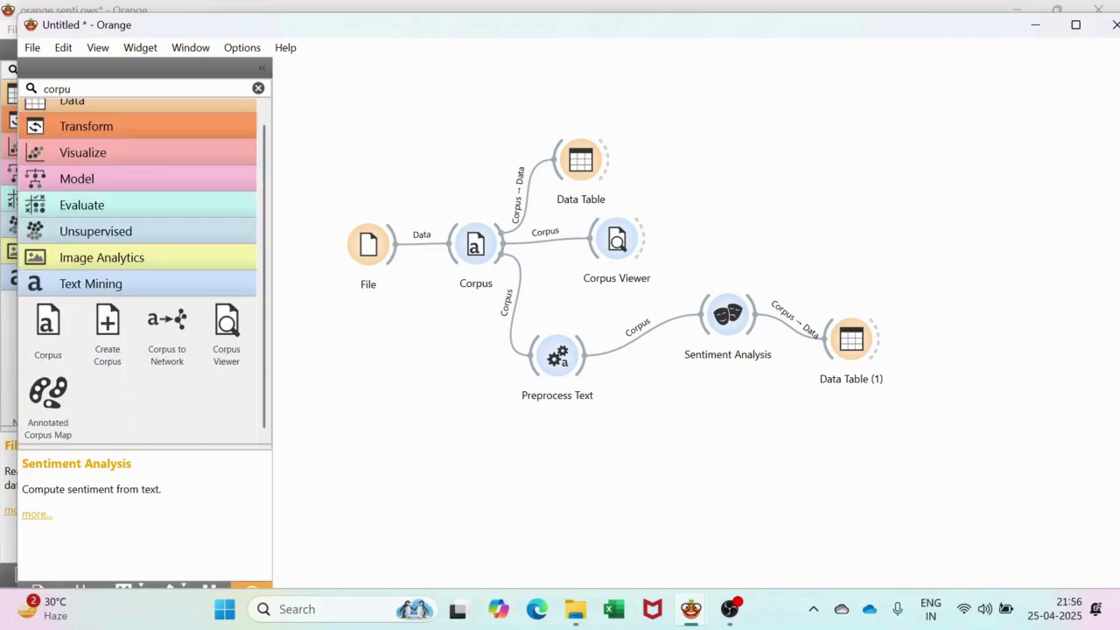
left_click_drag(228, 328, 888, 283)
left_click_drag(878, 344, 914, 289)
- Examine the sentiment scores at the end of the first document in the second Corpus Viewer
double_click(937, 278)
scroll(796, 297, "down", 5)
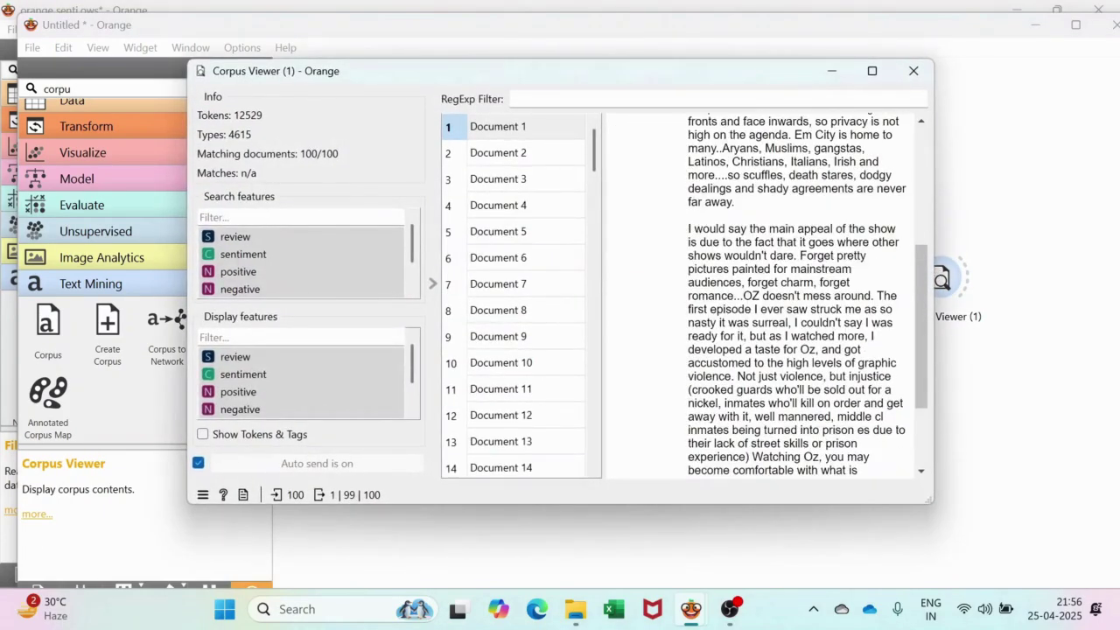
scroll(797, 298, "down", 3)
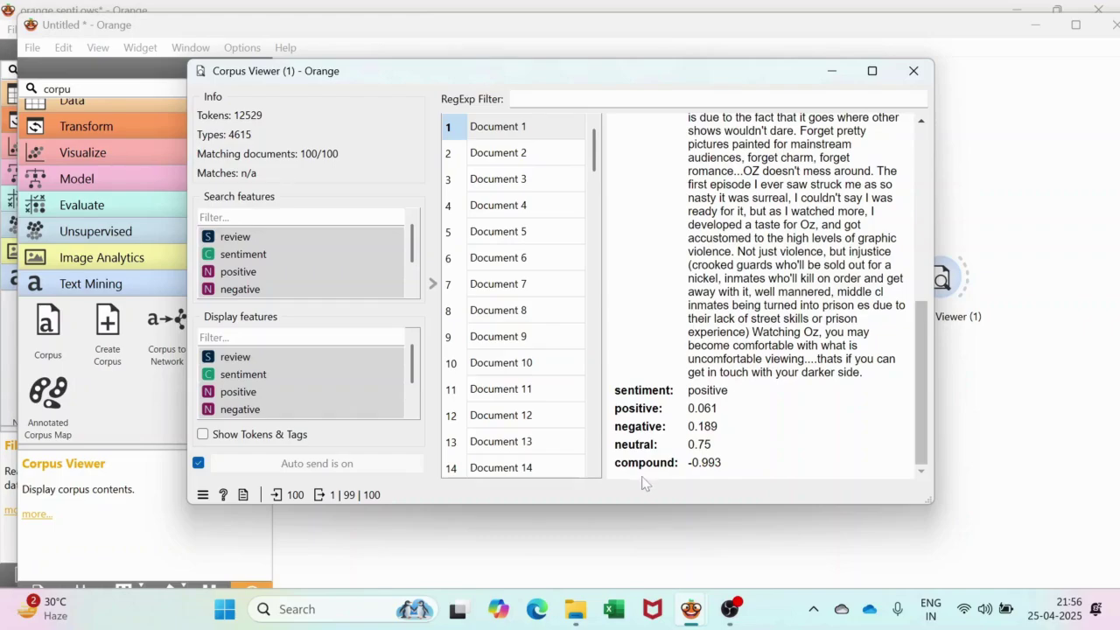
left_click(914, 71)
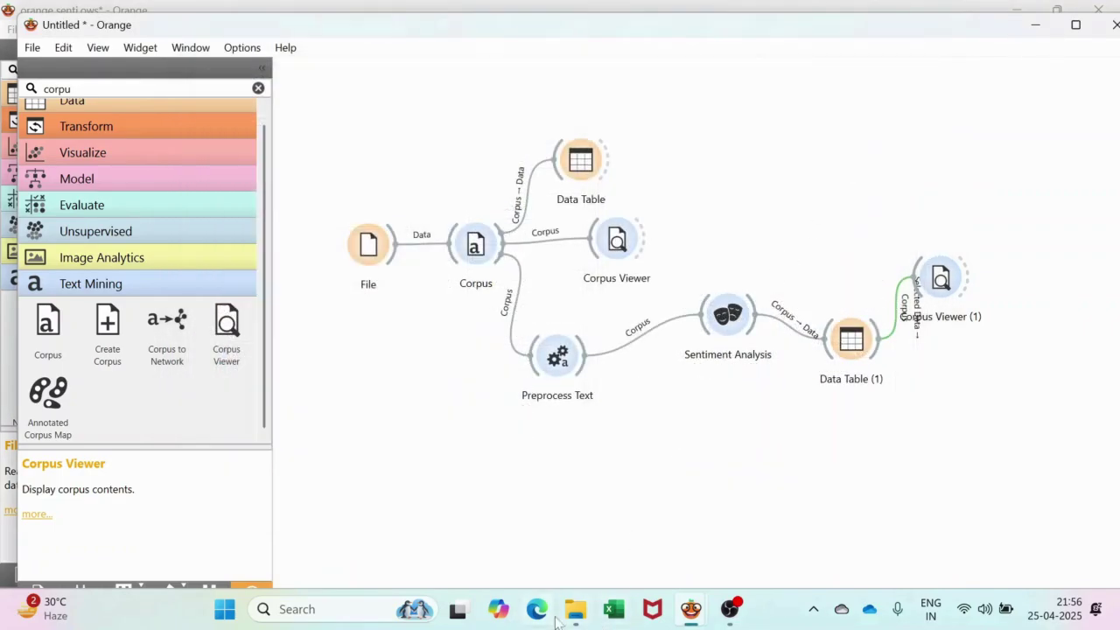
- Open Sentiment Analysis.pdf from the Steps folder within ODM-NLP and read the table explaining the positive, negative, neutral and compound scores
mouse_move(574, 619)
left_click(534, 472)
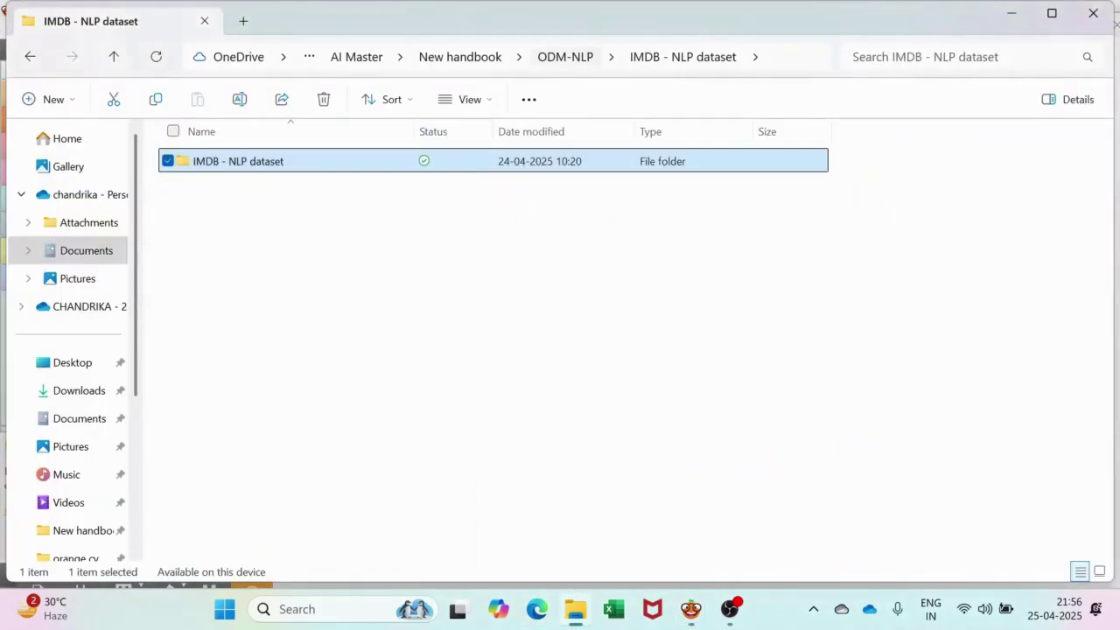
left_click(586, 56)
left_click(519, 262)
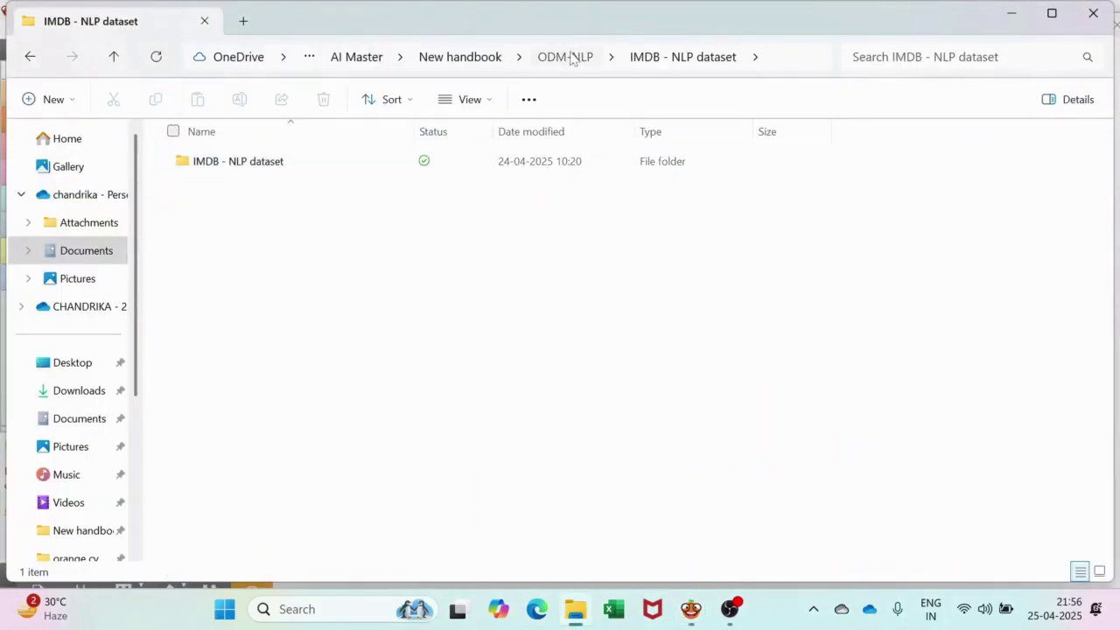
left_click(571, 56)
double_click(210, 216)
left_click(225, 168)
double_click(225, 168)
double_click(241, 165)
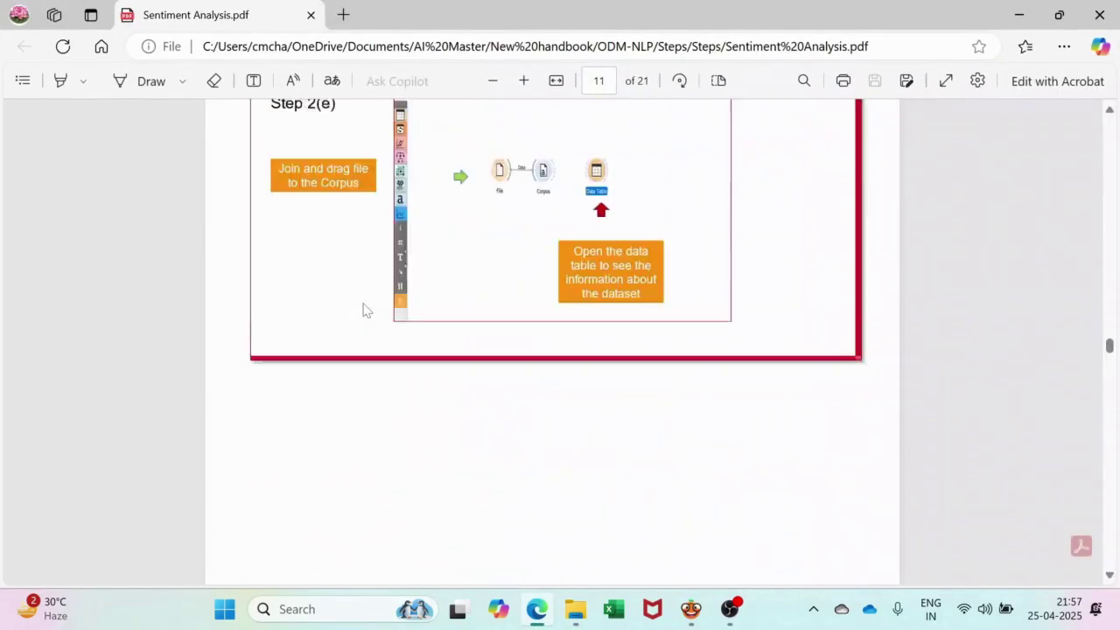
scroll(366, 310, "up", 15)
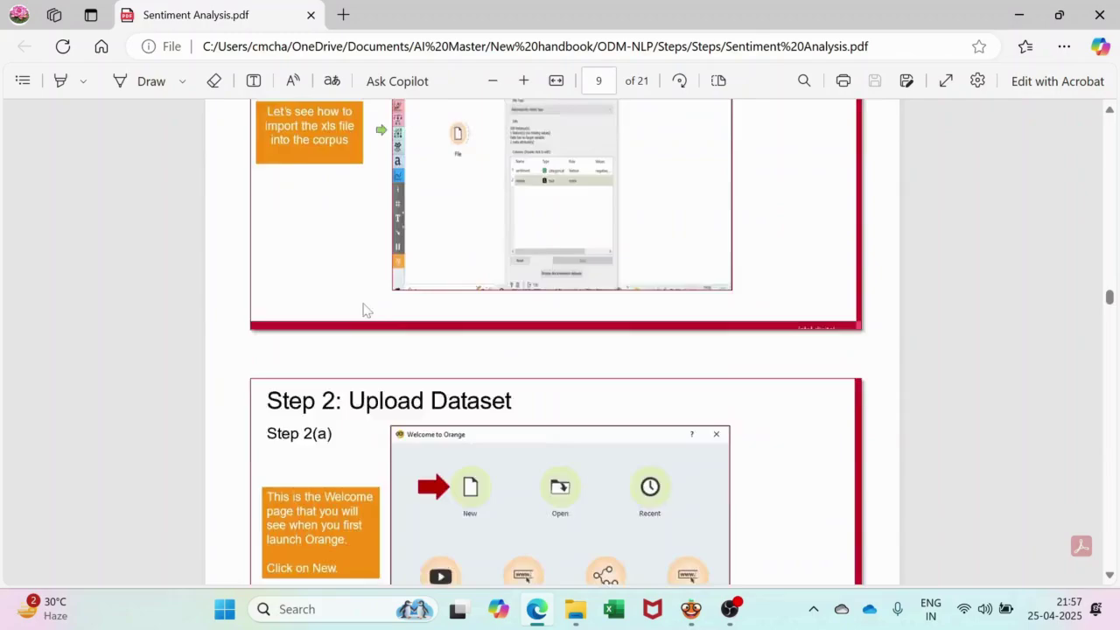
scroll(366, 310, "up", 1)
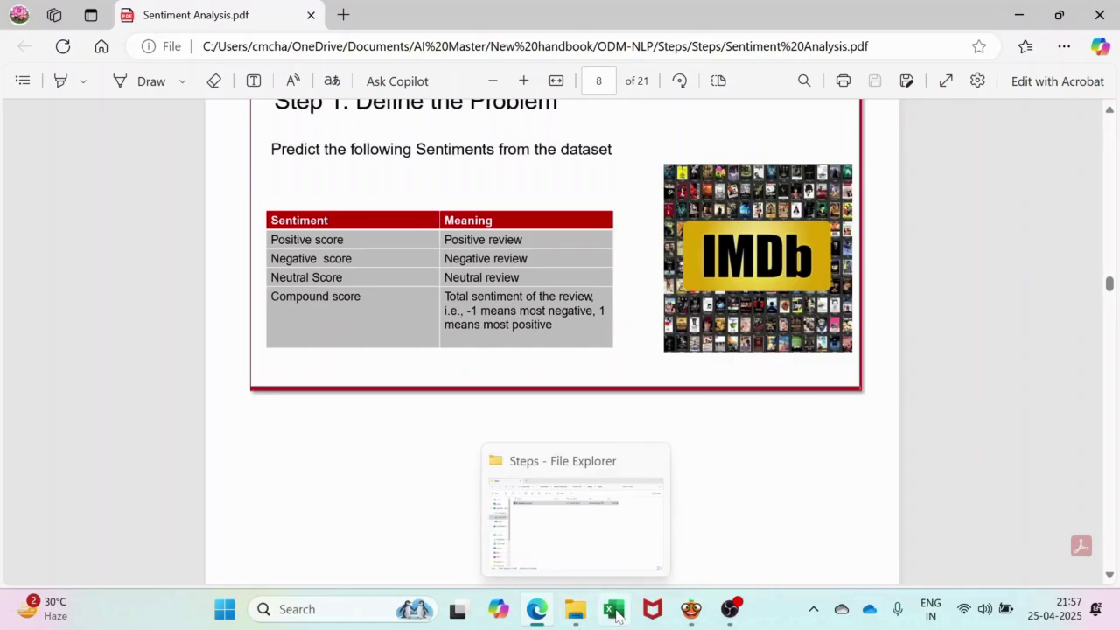
- Switch back to the untitled Orange workflow and move the second Data Table lower, away from the second Corpus Viewer
mouse_move(691, 609)
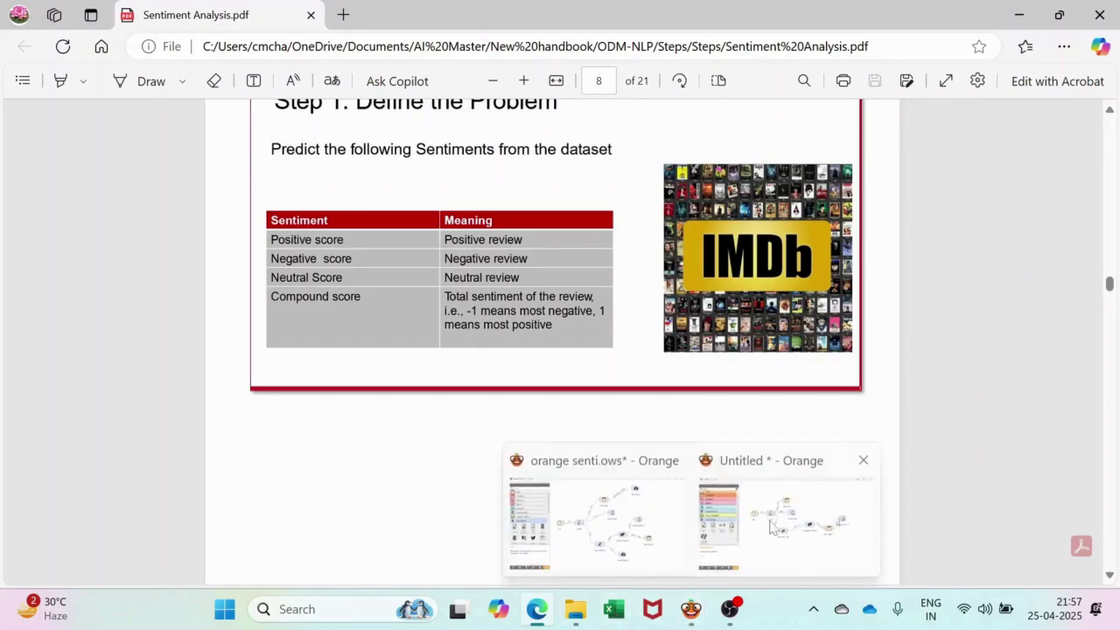
left_click(767, 530)
left_click(839, 424)
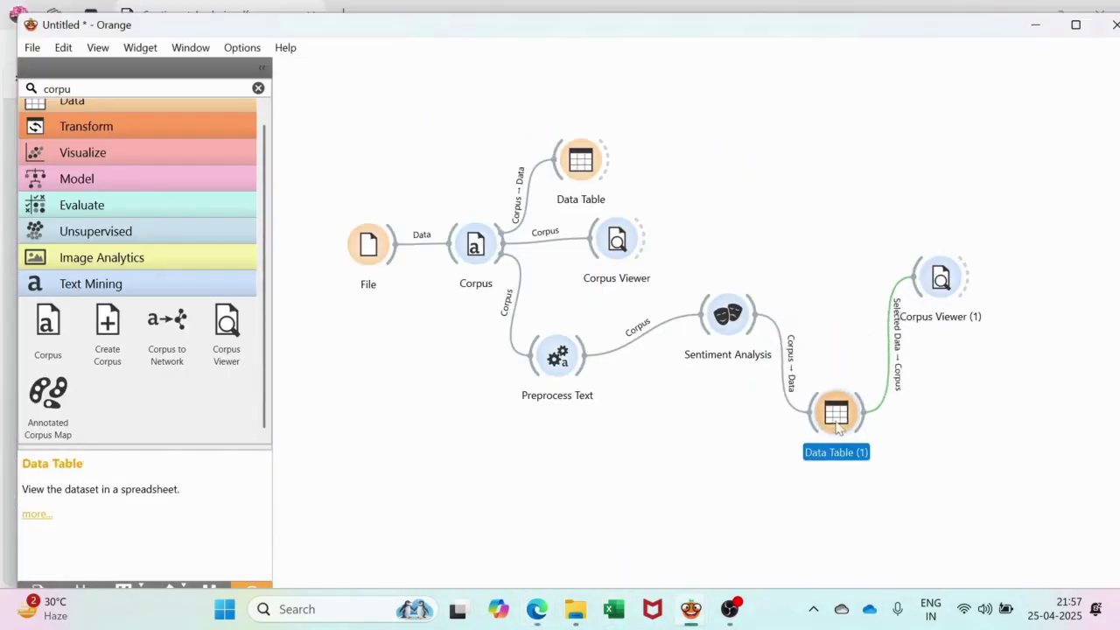
- Examine the sentiment scores of Documents 2, 3 and 4 in the second Corpus Viewer
double_click(941, 278)
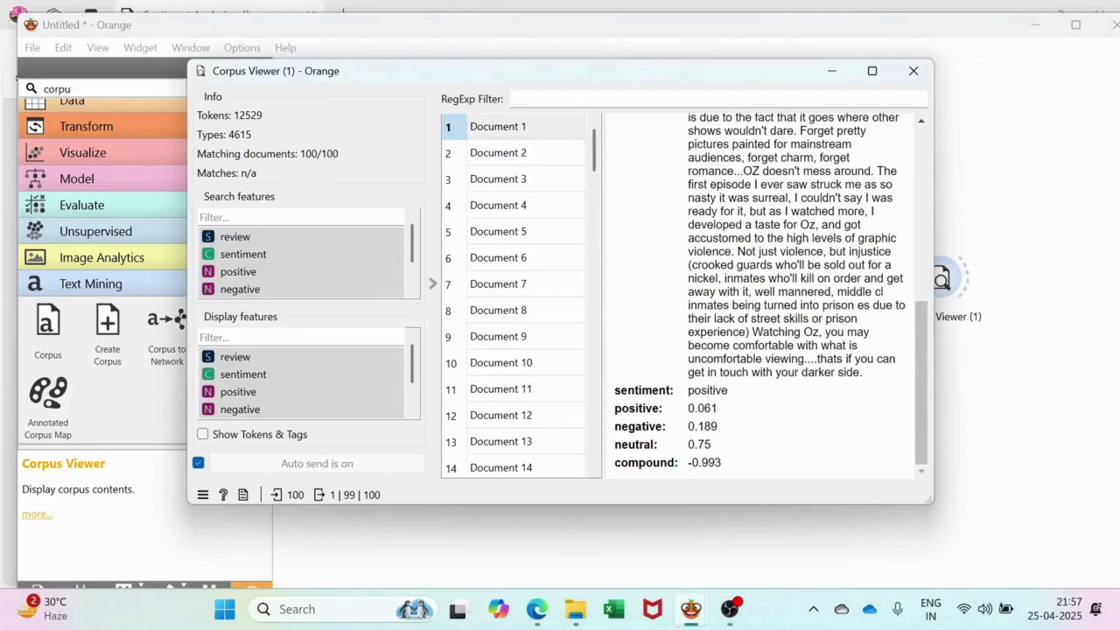
left_click(528, 156)
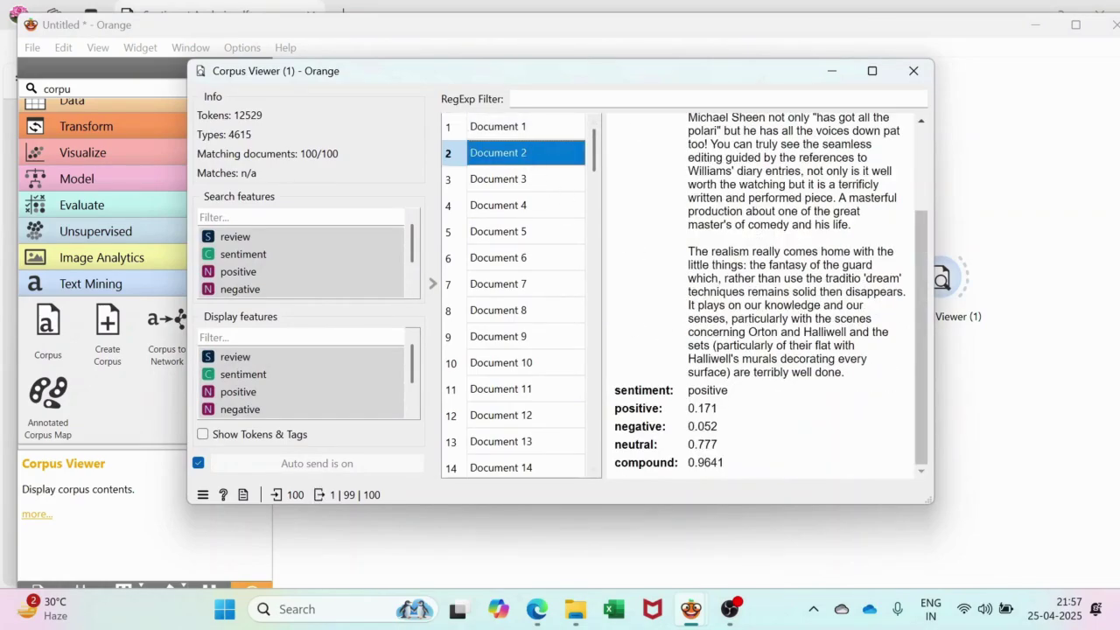
left_click(534, 177)
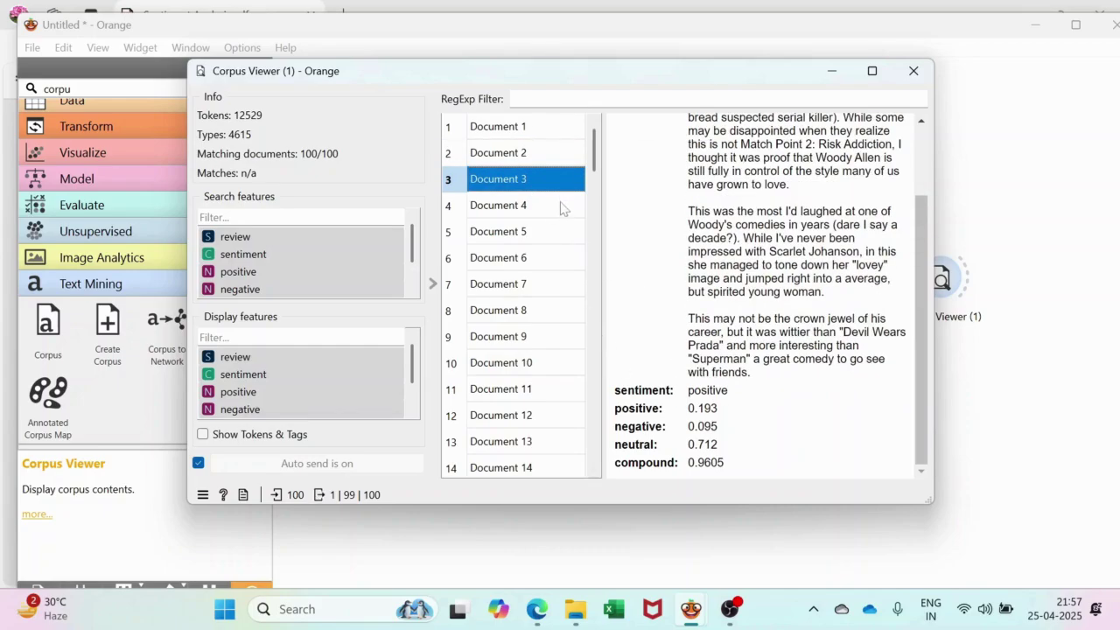
left_click(563, 207)
left_click(914, 70)
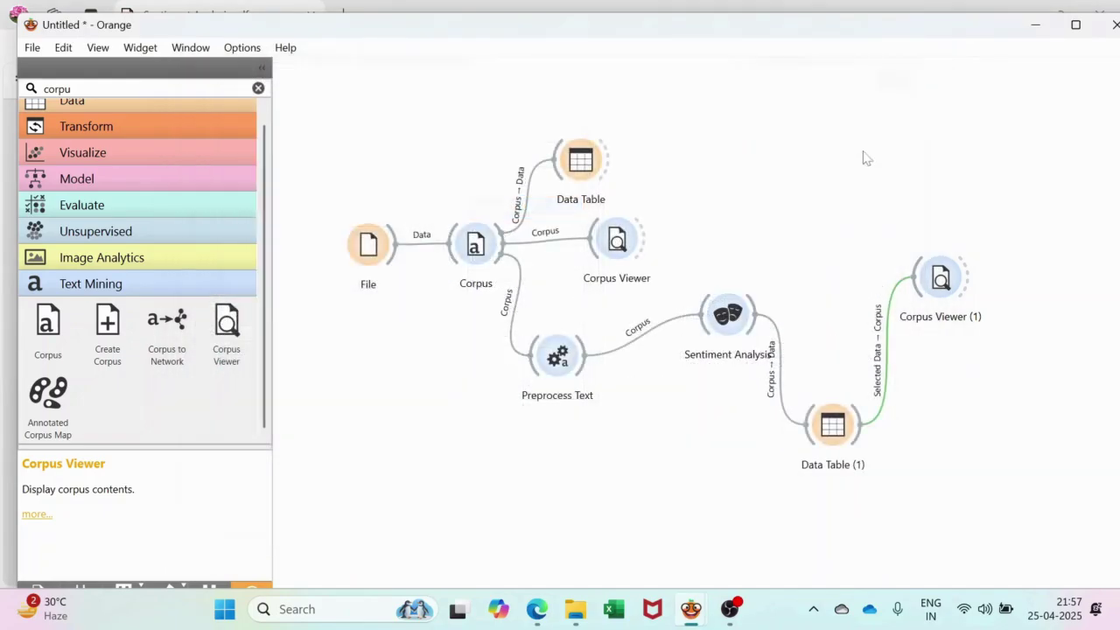
- Move Sentiment Analysis and Preprocess Text lower on the canvas and compare the layout with the orange senti workflow
left_click_drag(727, 317, 701, 367)
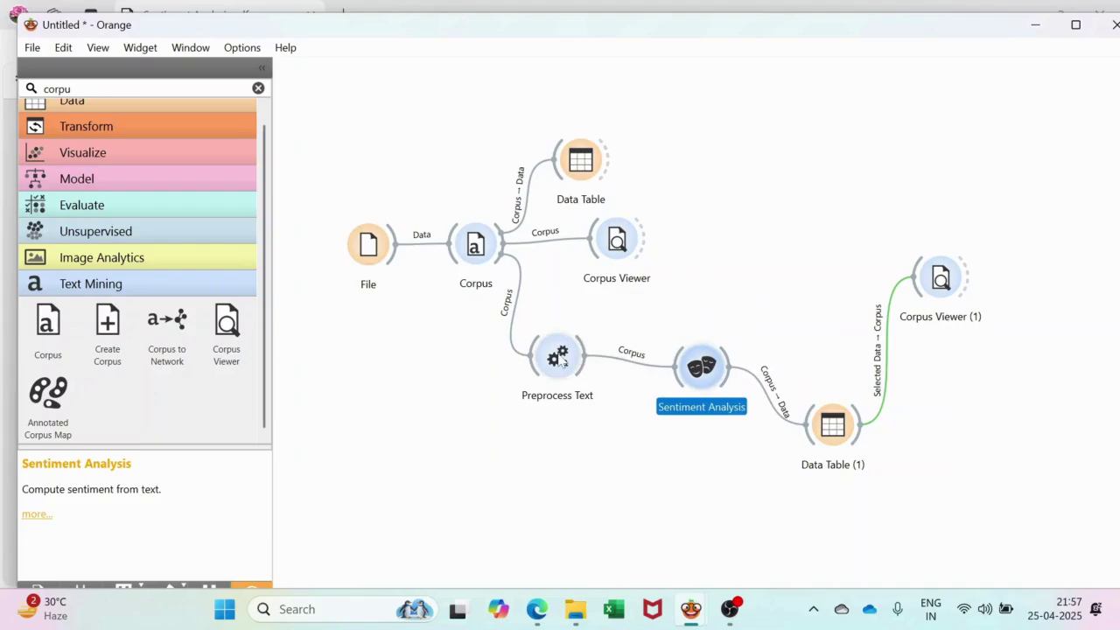
left_click_drag(563, 360, 561, 396)
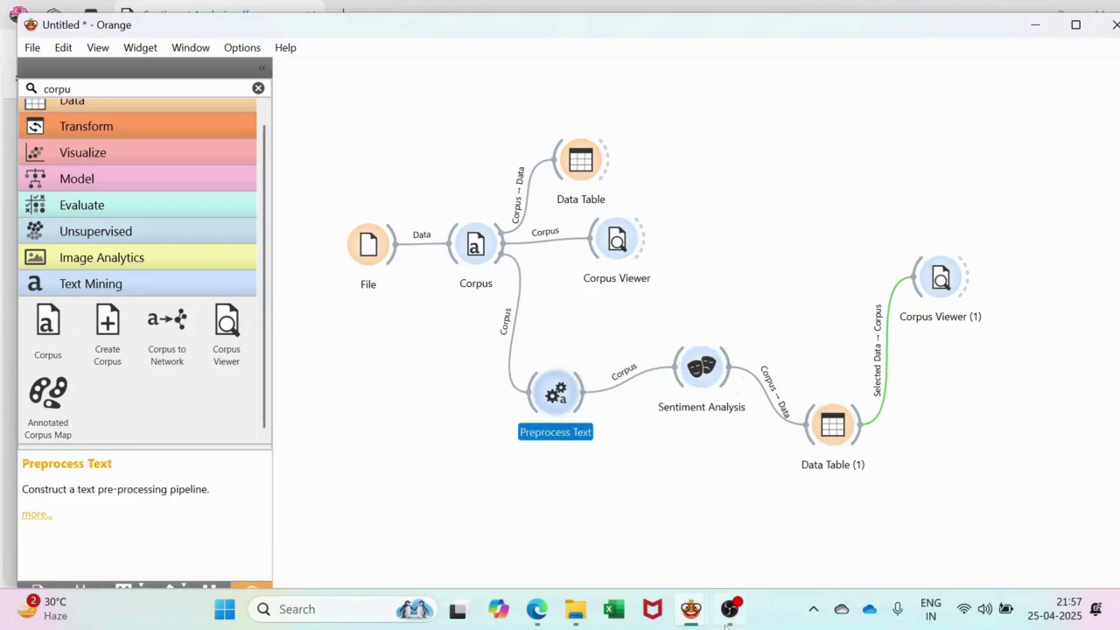
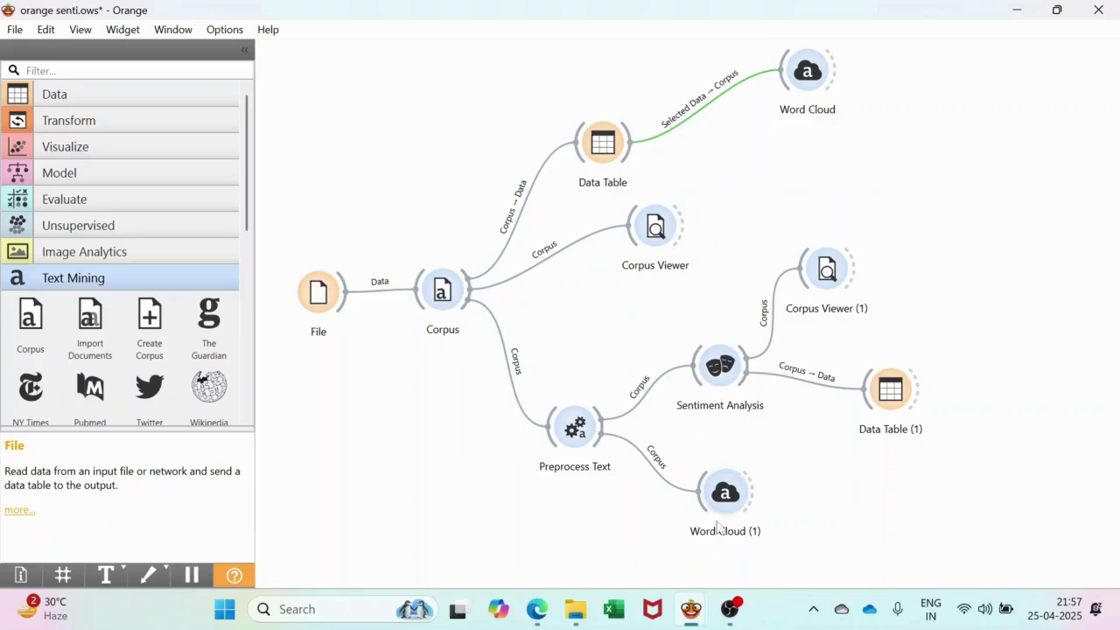
mouse_move(701, 593)
left_click(760, 522)
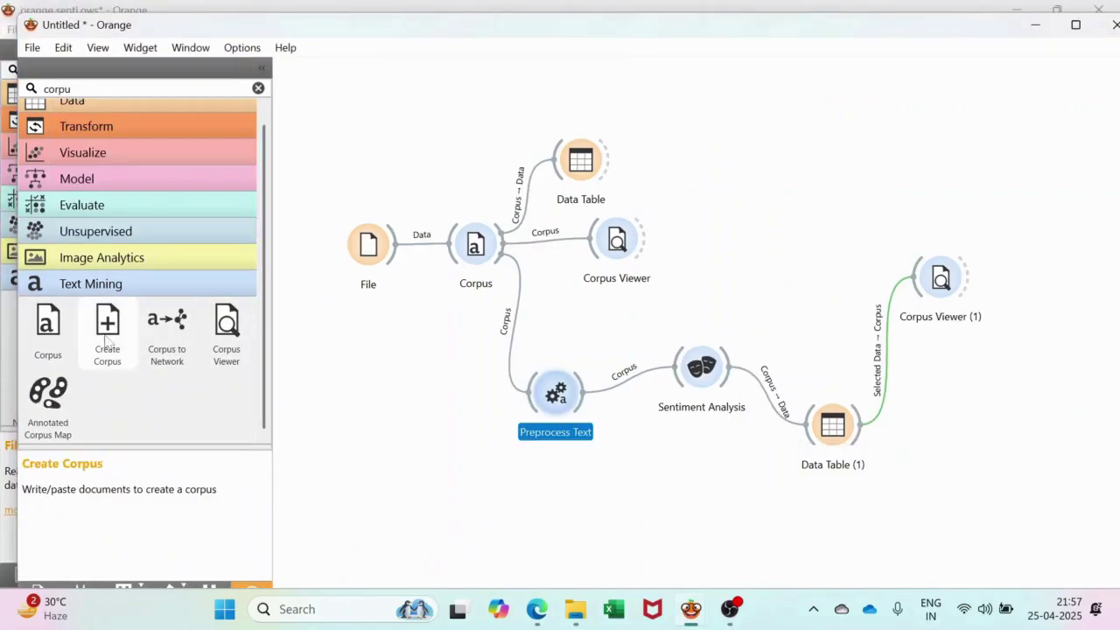
- Add a Word Cloud widget above the first Data Table and link that Data Table's selected data to it
left_click(258, 88)
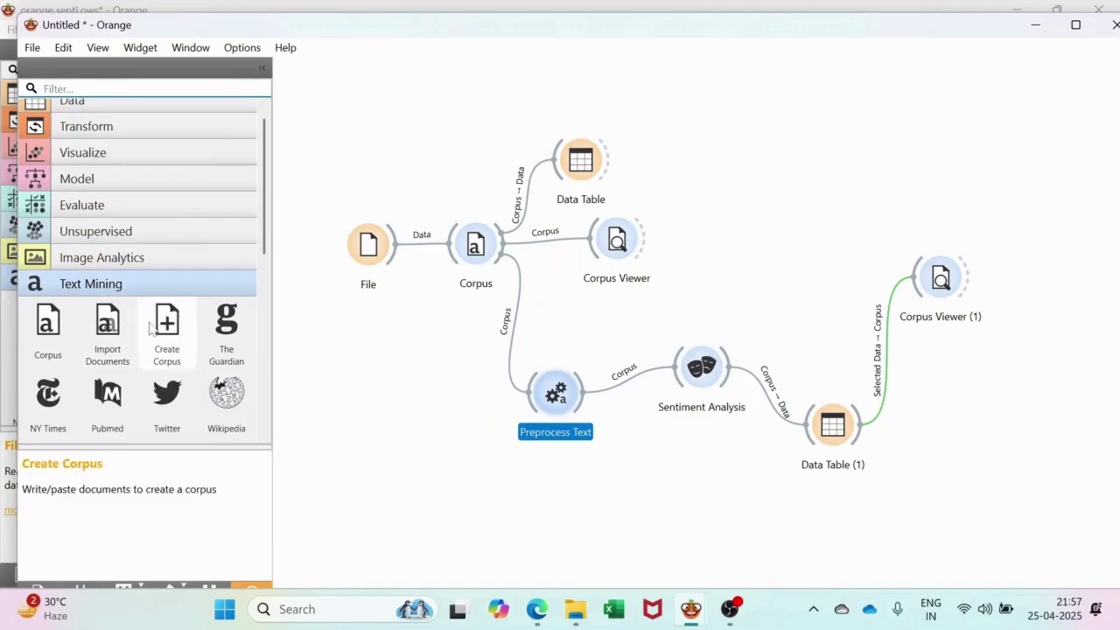
scroll(166, 333, "down", 2)
scroll(226, 363, "down", 3)
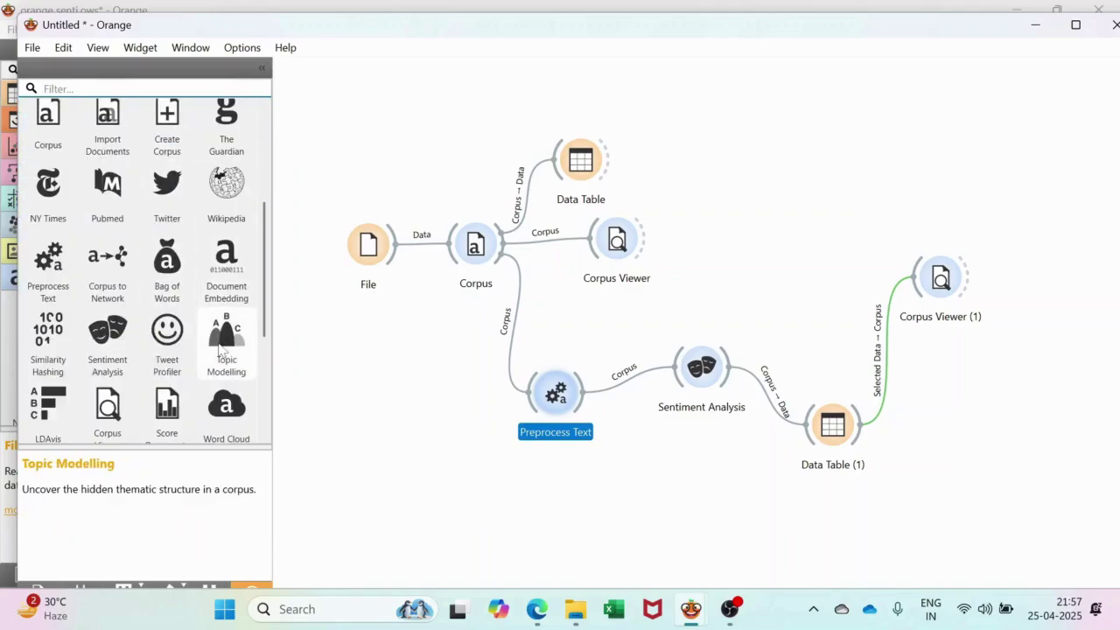
left_click_drag(227, 355, 698, 93)
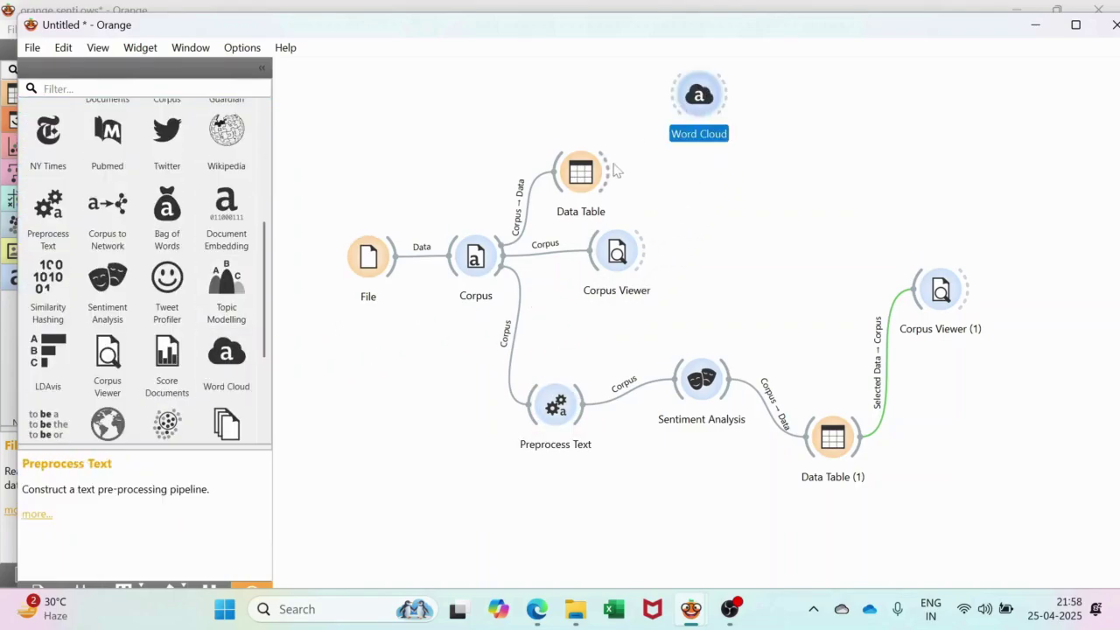
left_click_drag(617, 170, 709, 98)
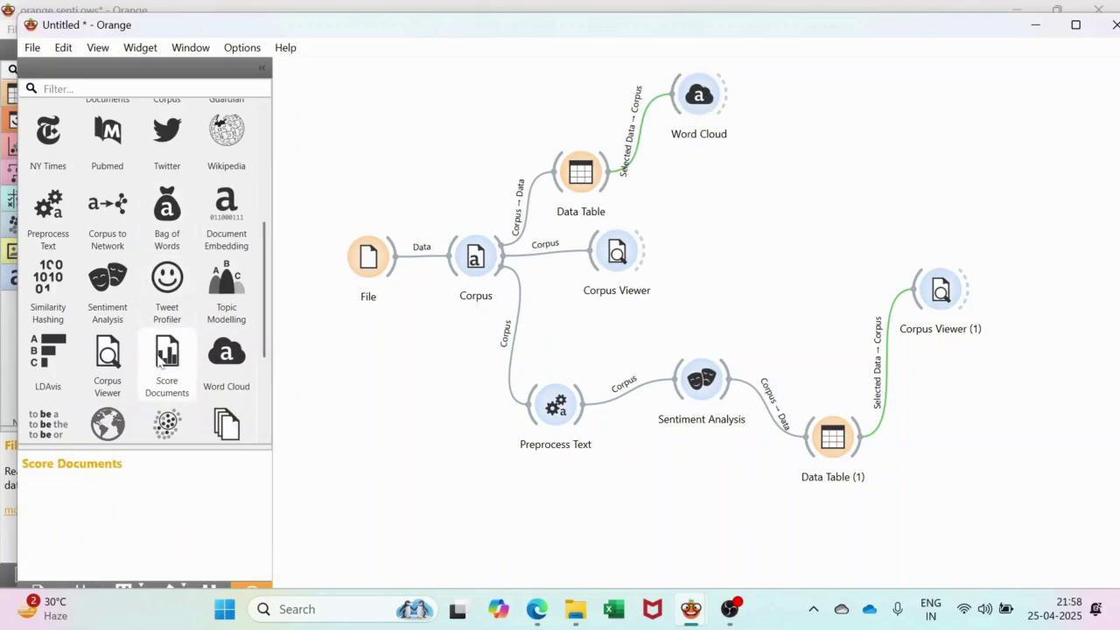
- Duplicate the Word Cloud widget, place the copy below Preprocess Text and link Preprocess Text's corpus output to it
right_click(718, 104)
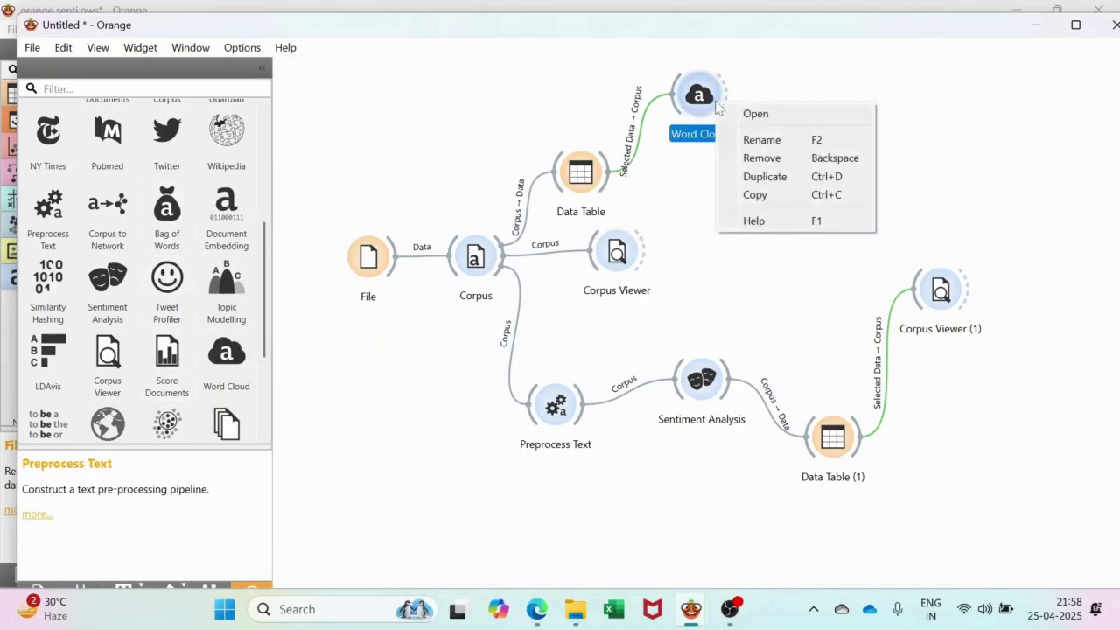
left_click(766, 177)
left_click_drag(716, 215, 648, 505)
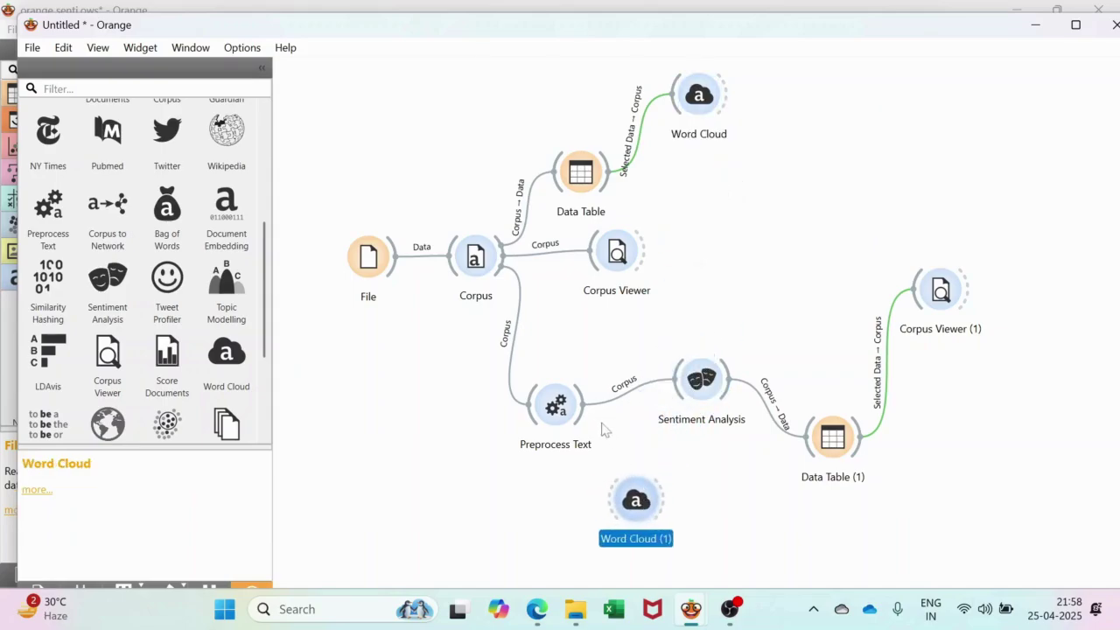
left_click_drag(580, 423, 661, 511)
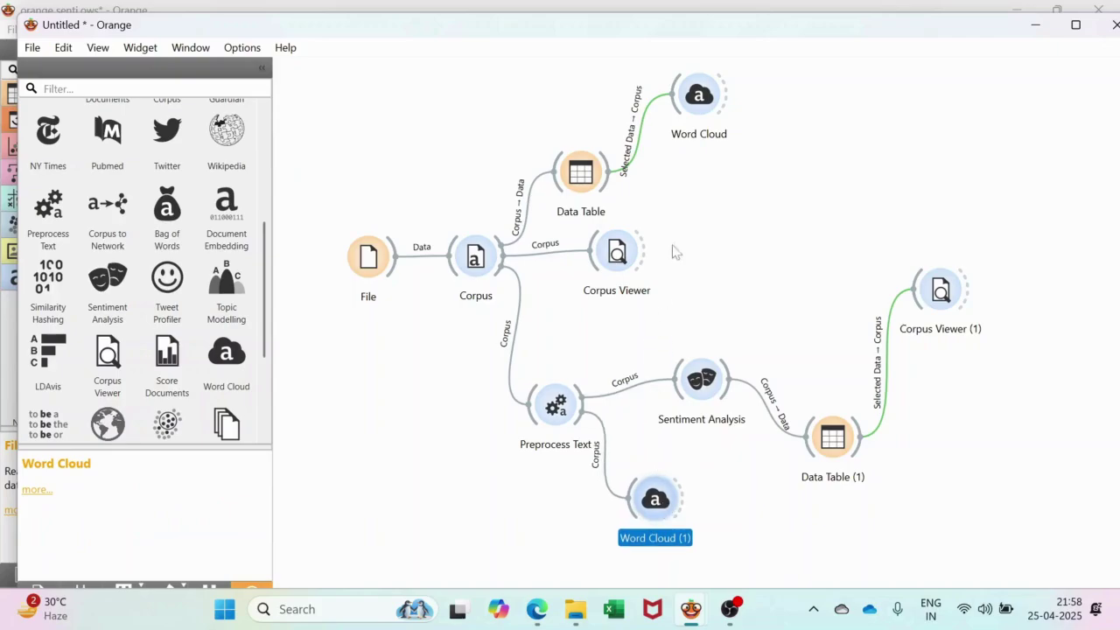
- Compare the word cloud of the raw review data with the word cloud of the preprocessed text
double_click(697, 98)
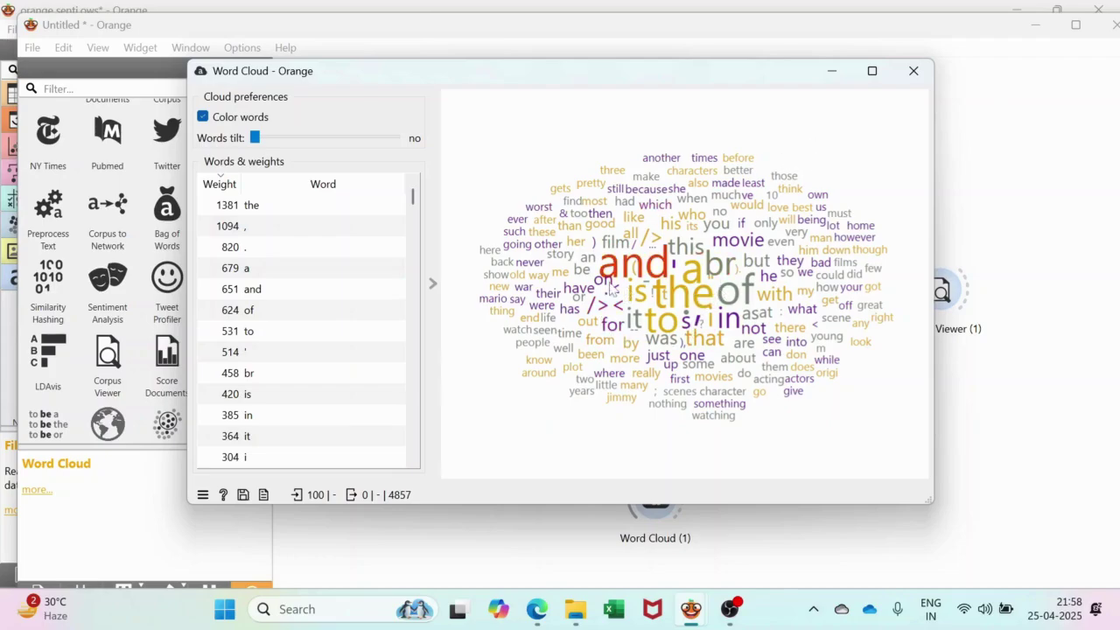
left_click(914, 72)
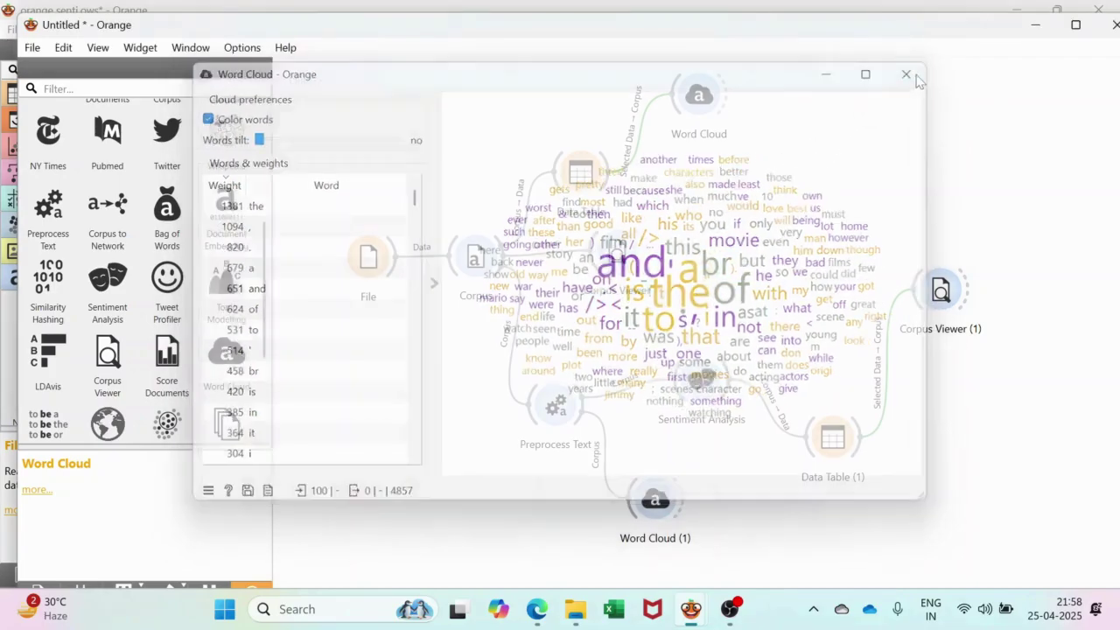
double_click(652, 498)
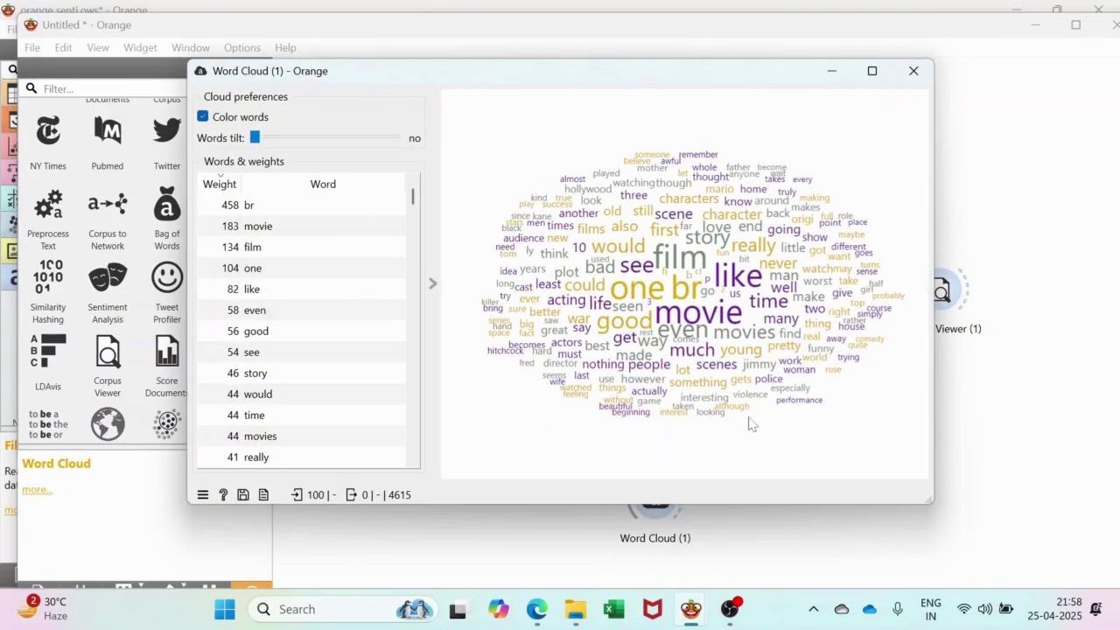
left_click(914, 71)
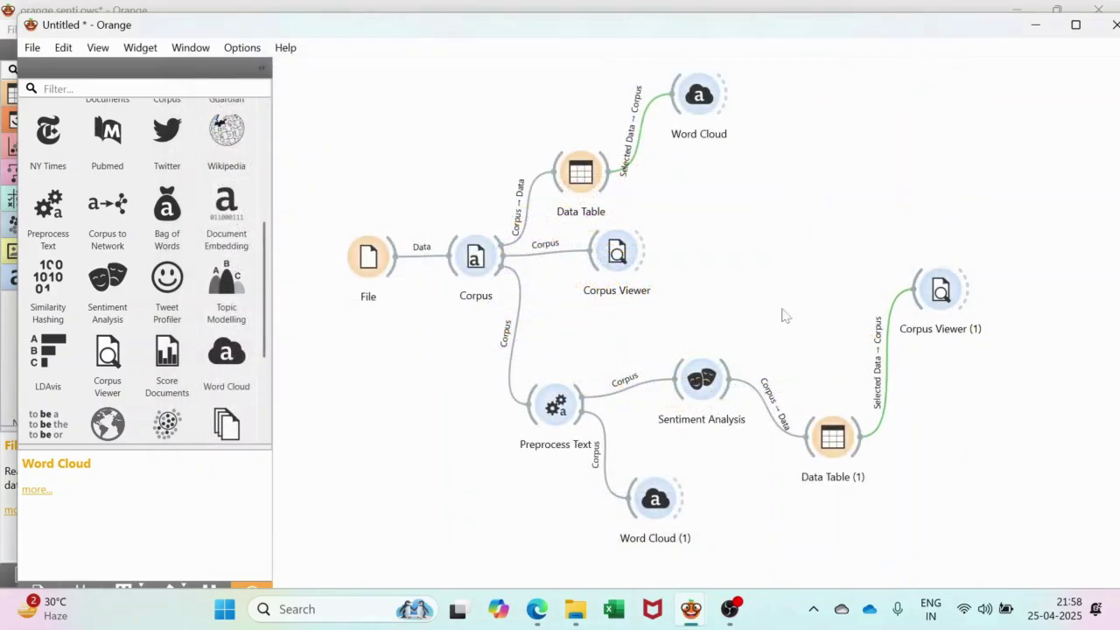